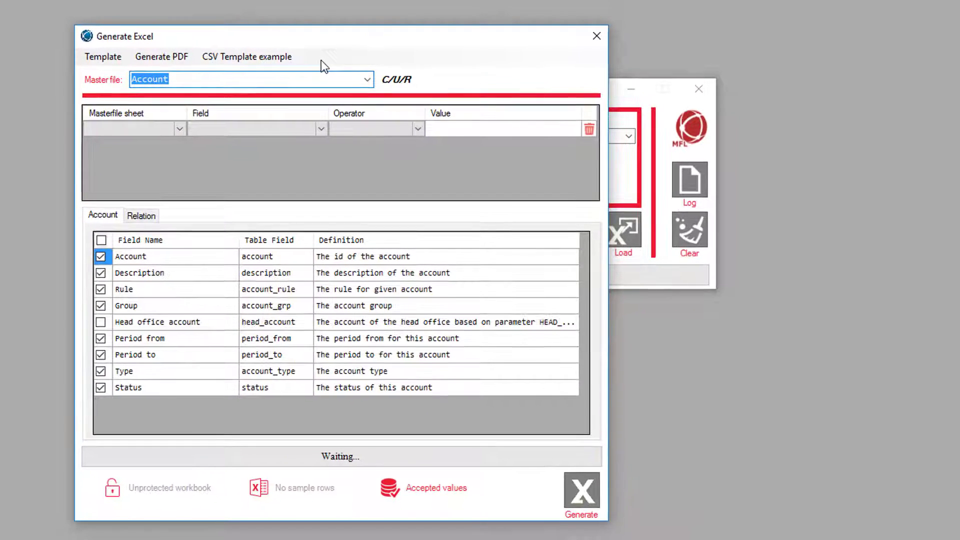
- Select Supplier as the master file for the Excel template
left_click(334, 87)
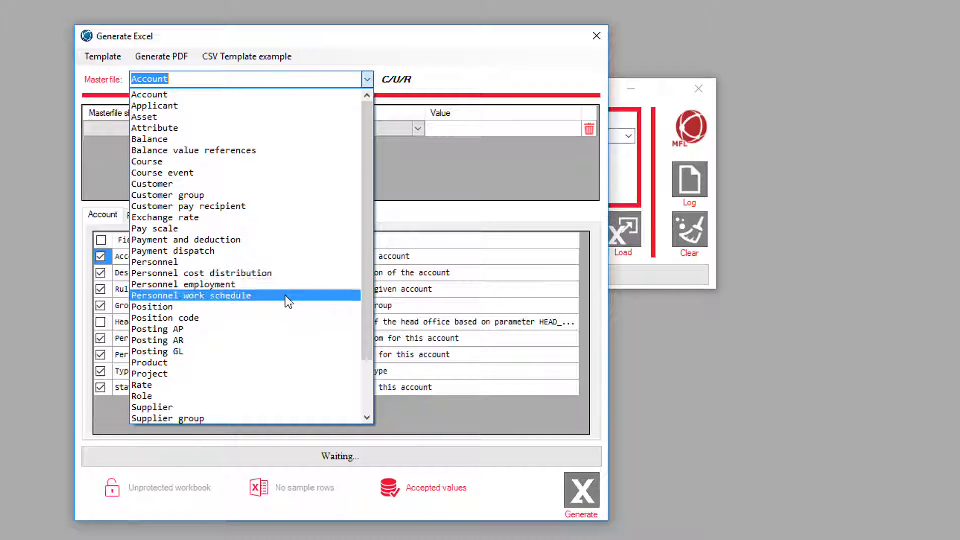
left_click(187, 407)
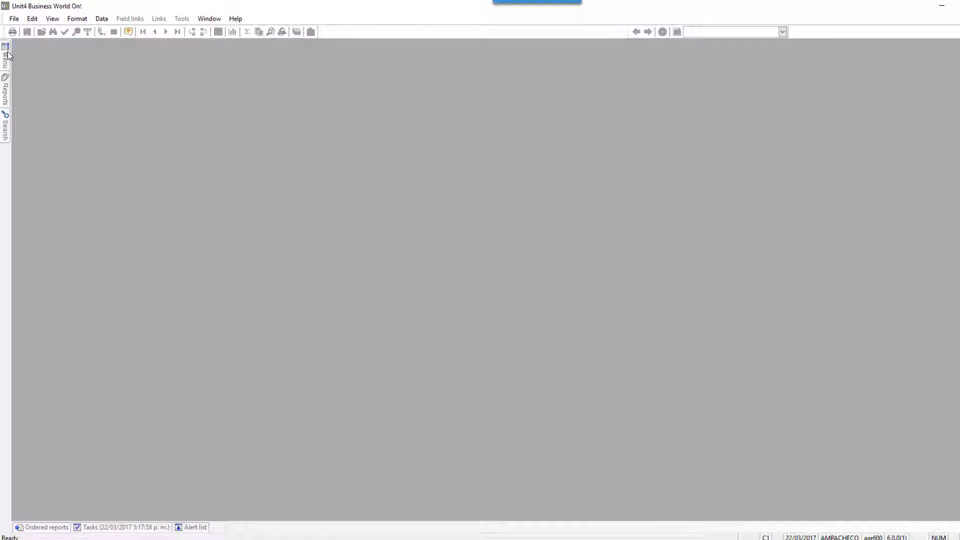
- Switch to Unit4 Business World On!, open Menu-based access and examine the web services master files under MFL Services, including Supplier
left_click(8, 54)
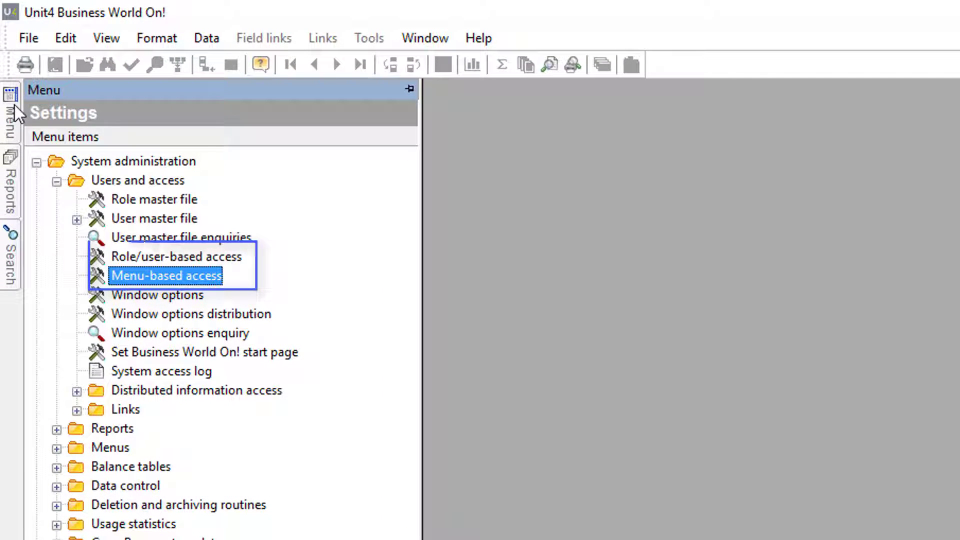
double_click(156, 275)
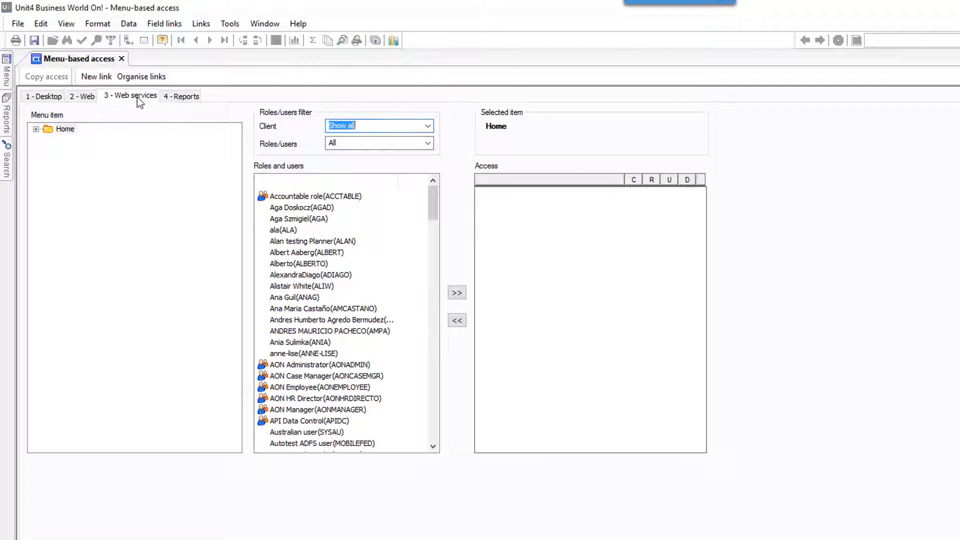
left_click(36, 129)
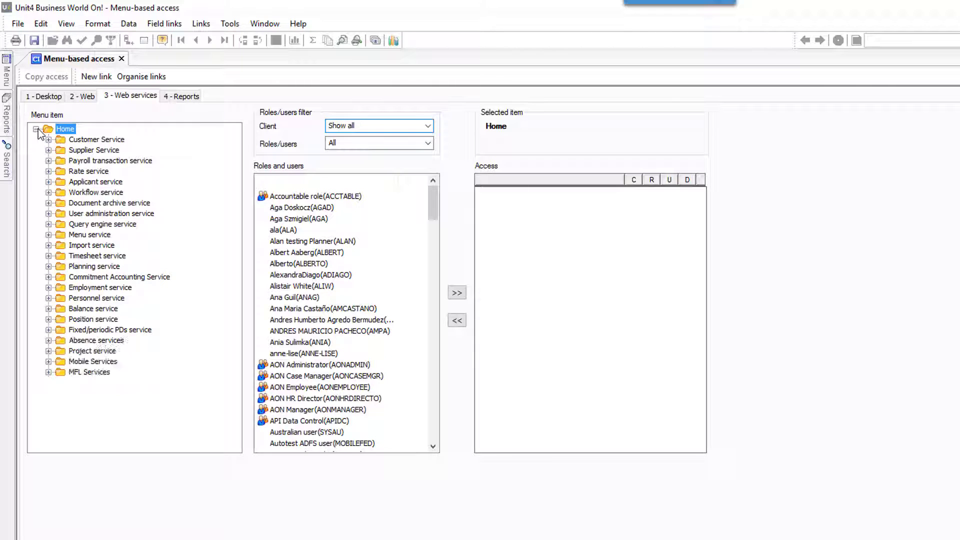
left_click(48, 372)
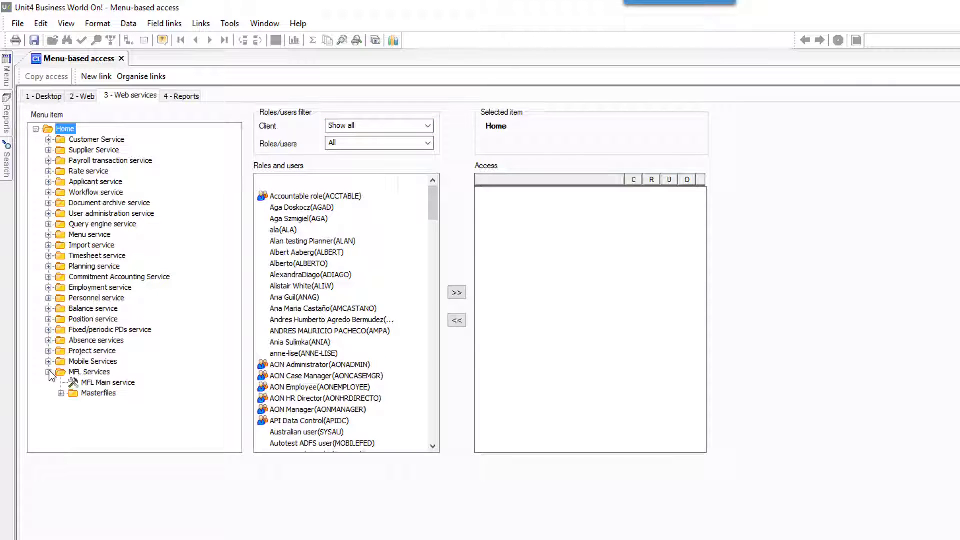
left_click(61, 393)
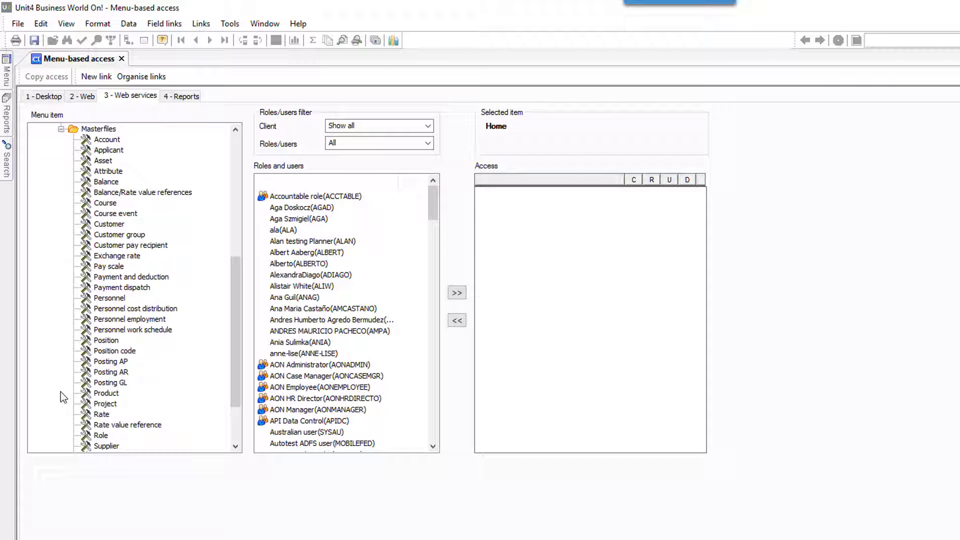
left_click(102, 446)
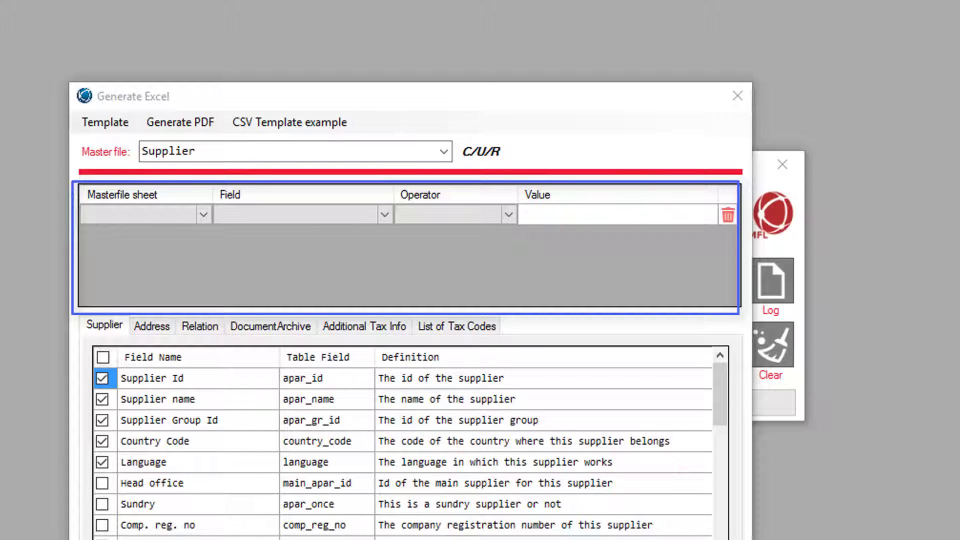
- Add a filter on the Supplier sheet for Supplier Group Id with operator Like and value *
left_click(201, 210)
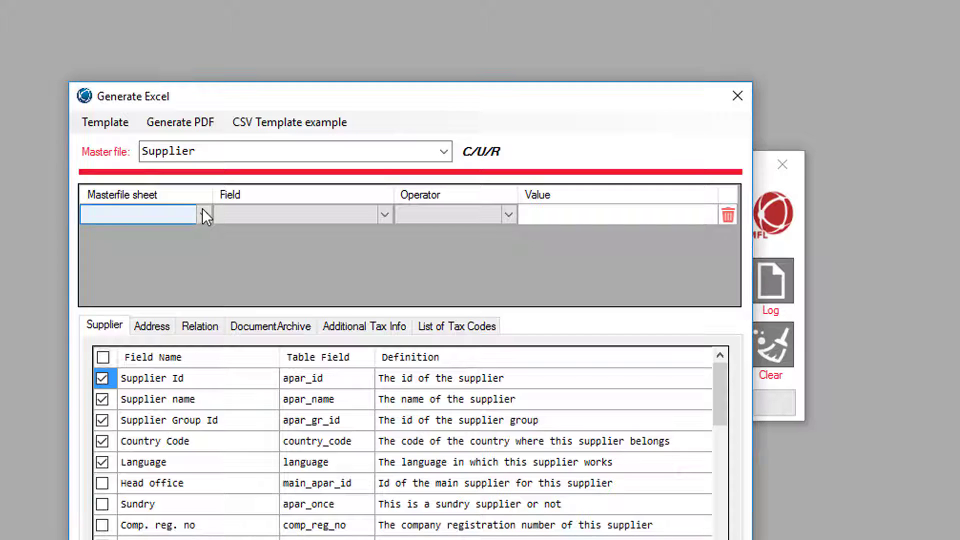
left_click(201, 211)
left_click(98, 230)
left_click(384, 210)
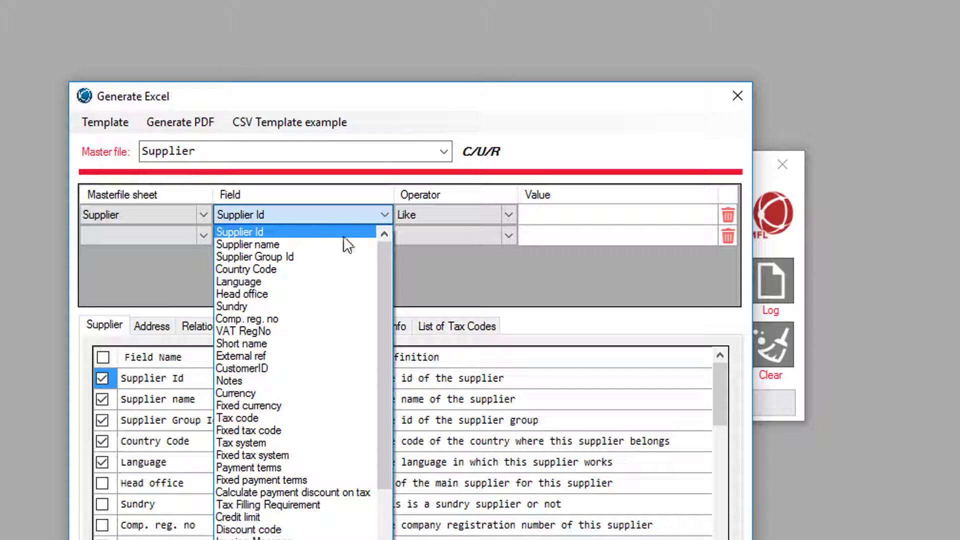
left_click(289, 256)
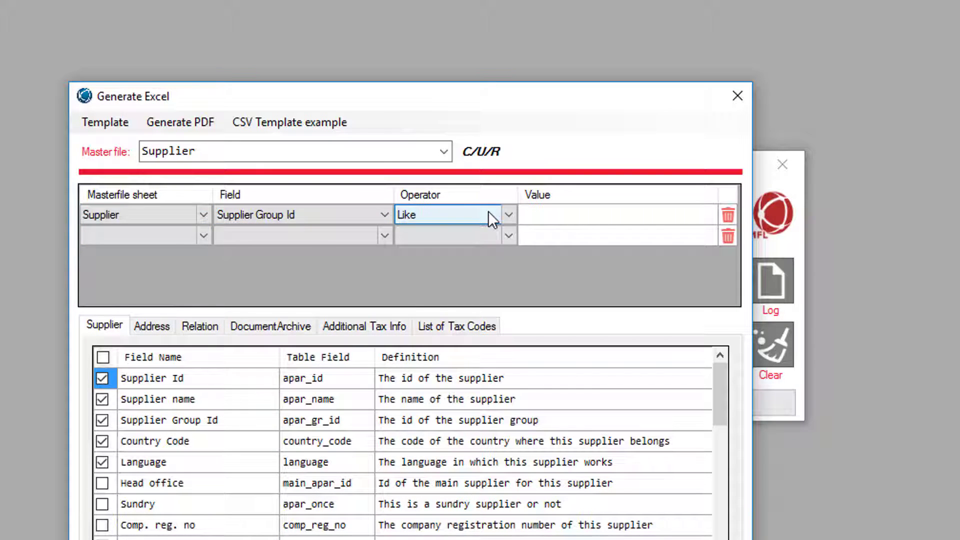
left_click(585, 215)
left_click(583, 213)
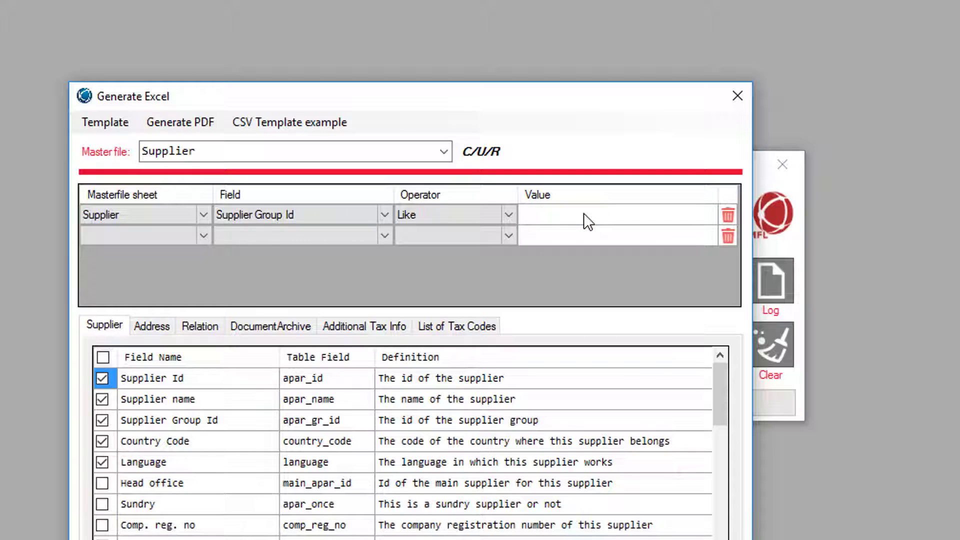
type("CC")
left_click(584, 213)
key("BackSpace")
key("BackSpace")
type("*")
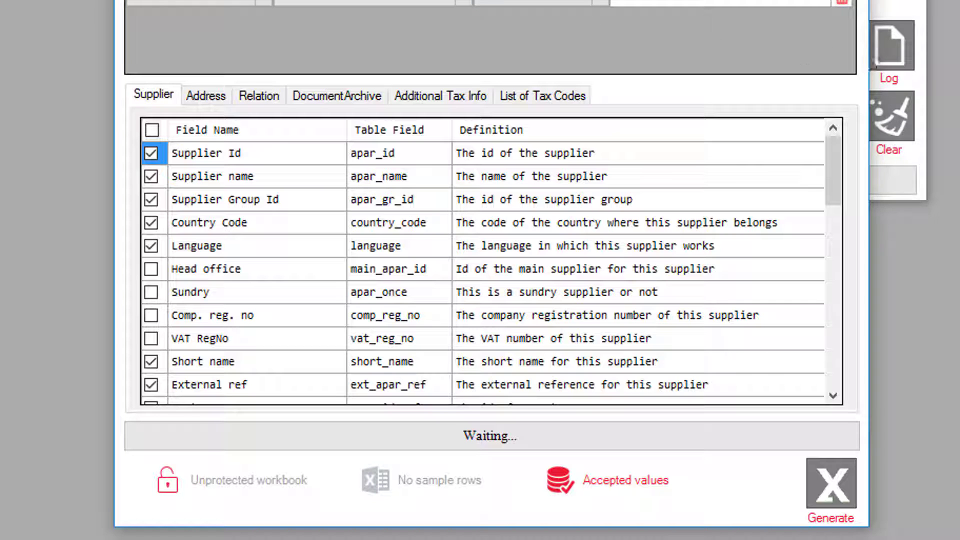
- Examine the fields selected for the Address sheet and the whole field list of the Supplier sheet
left_click(200, 95)
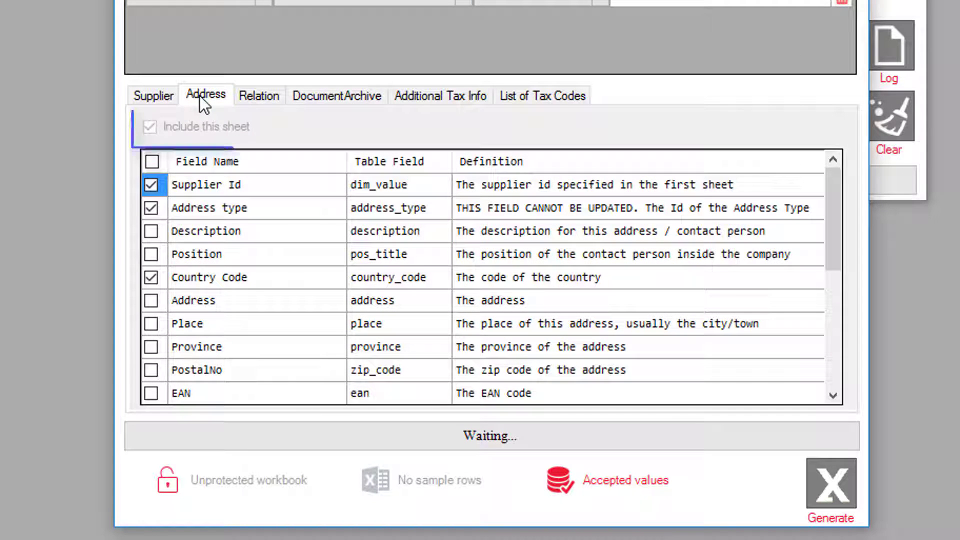
left_click(157, 96)
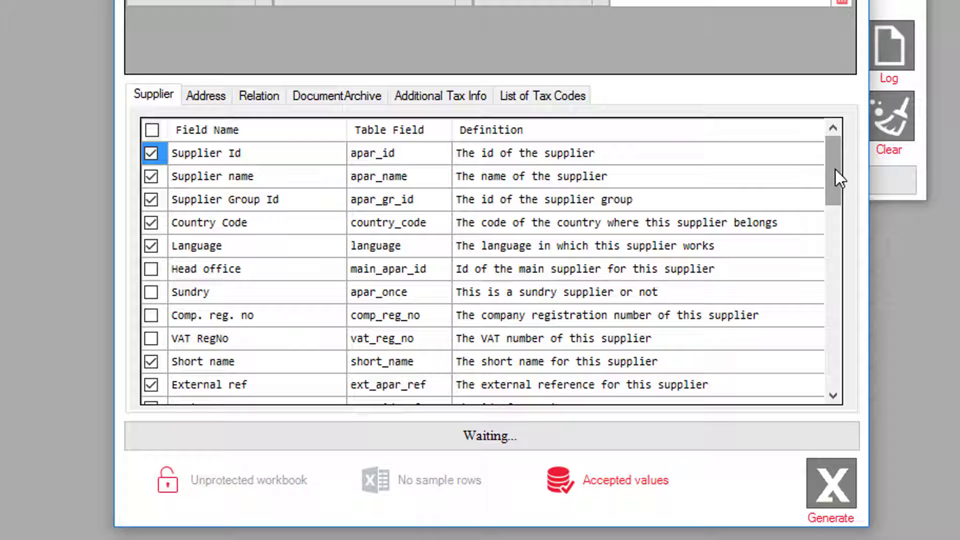
left_click_drag(836, 172, 833, 370)
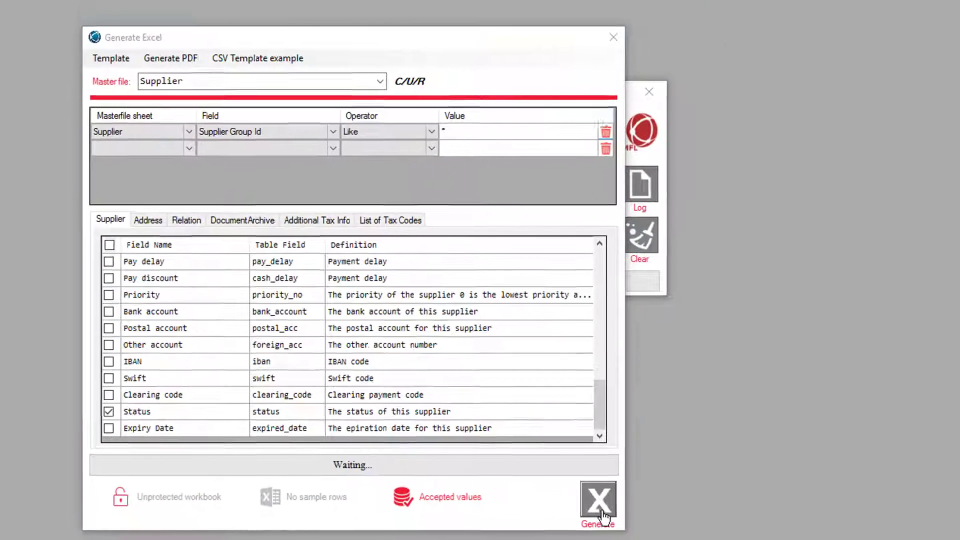
- Generate the Excel template and save it to the Desktop as SUPPLIER UPDATE
left_click(755, 492)
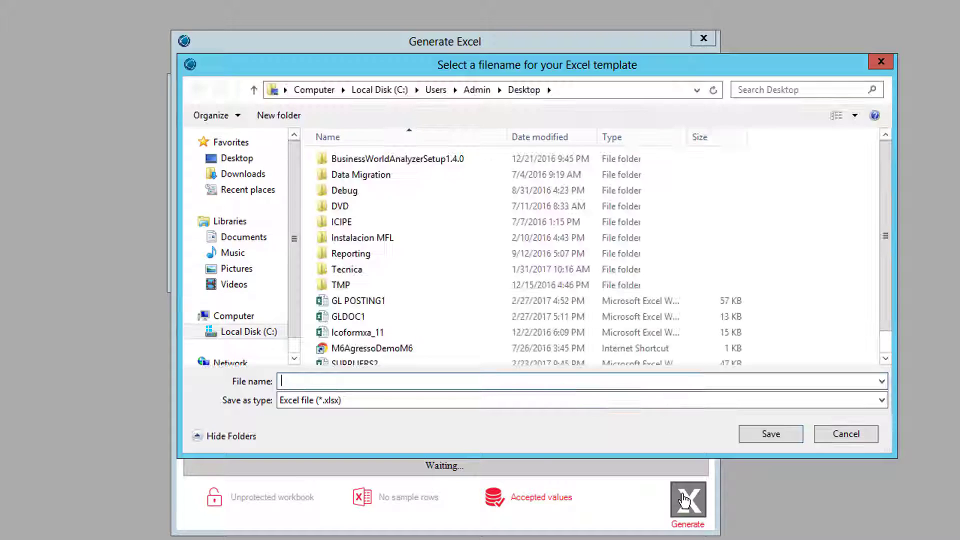
type("SUPPLIER")
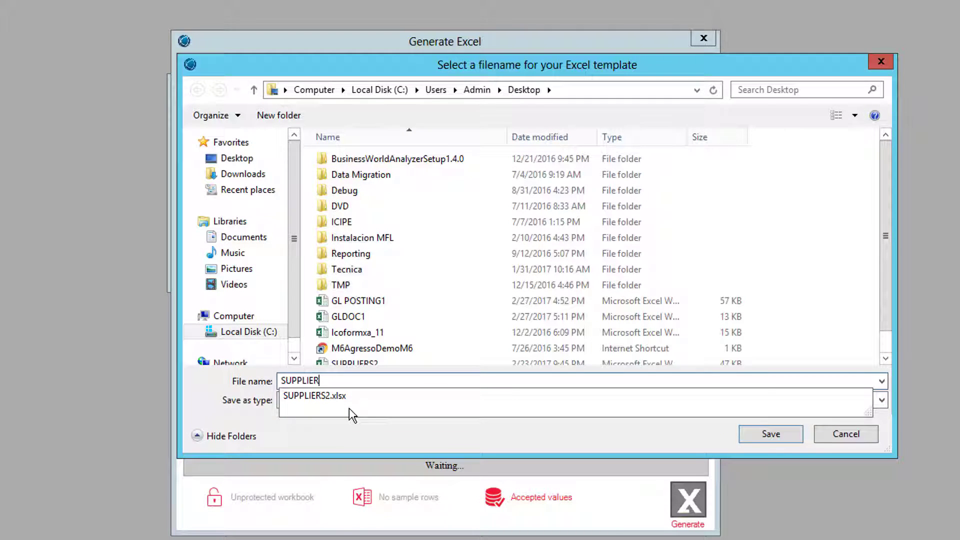
type(" UPDATE")
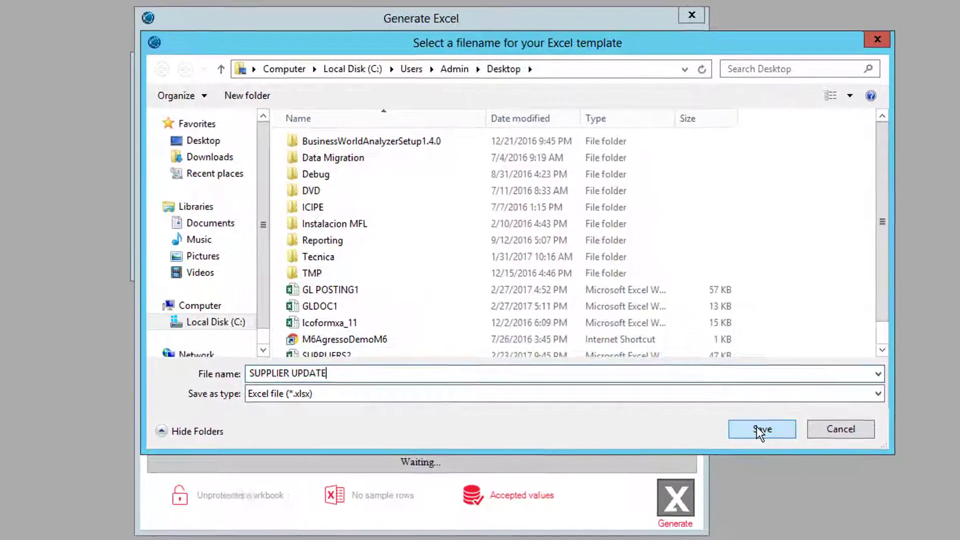
left_click(761, 432)
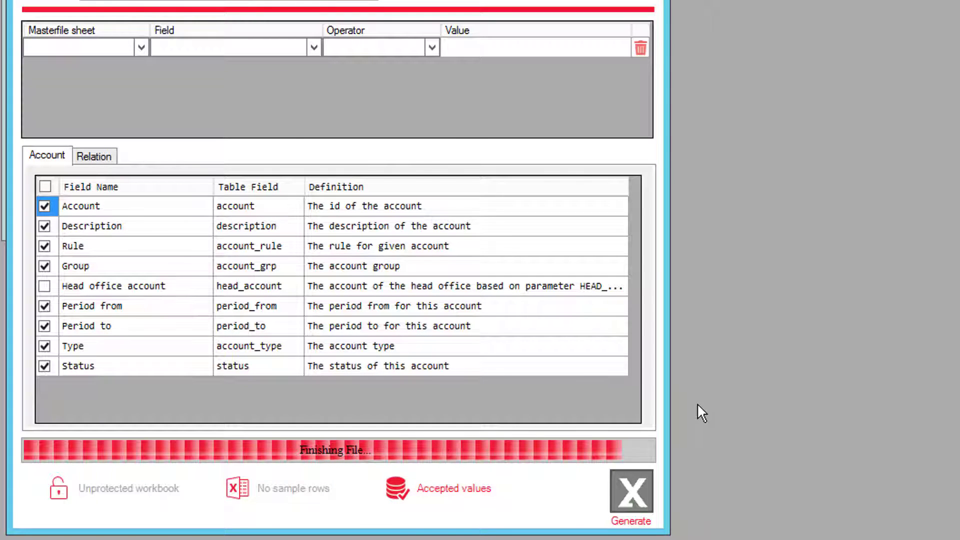
- View the generated workbook's Supplier sheet in Excel and compare it with the filter and fields in the Generate Excel window
left_click(418, 220)
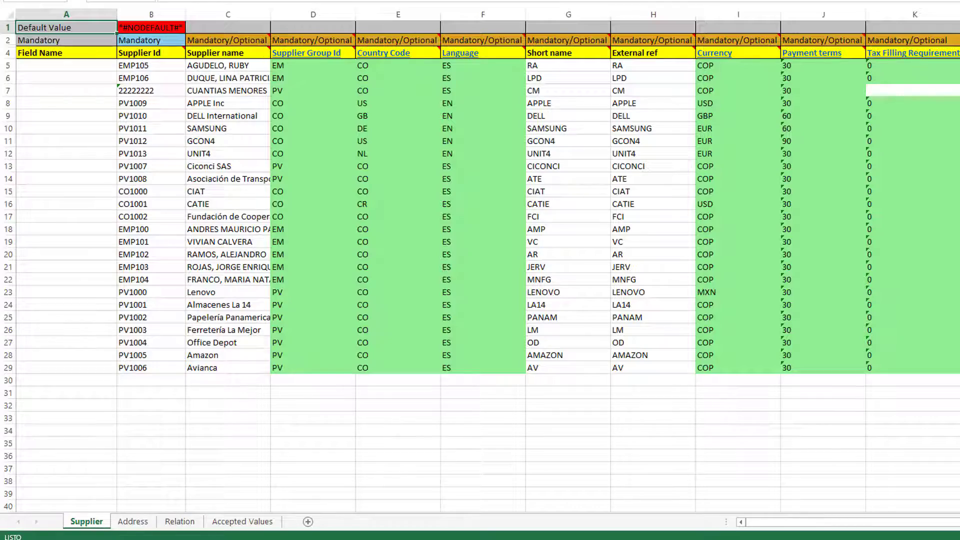
left_click(449, 539)
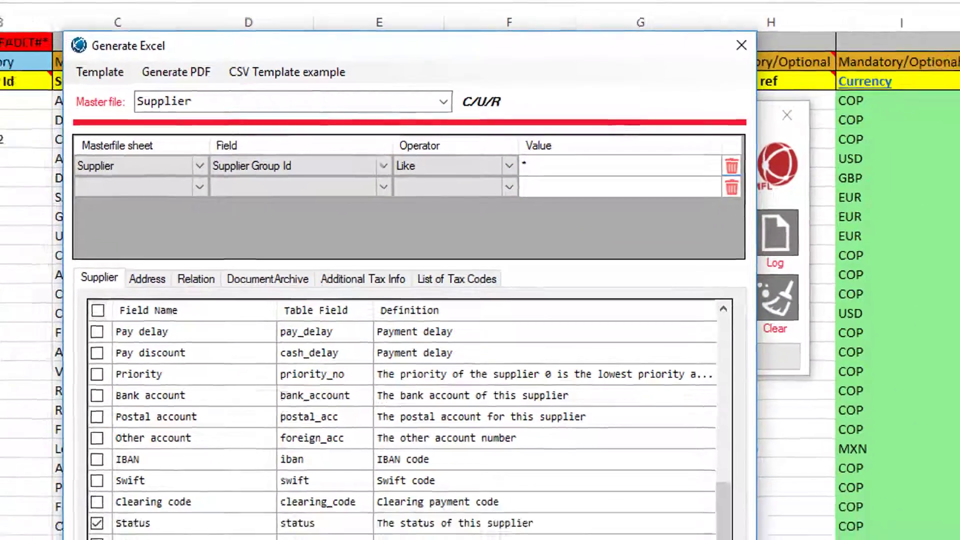
left_click(450, 537)
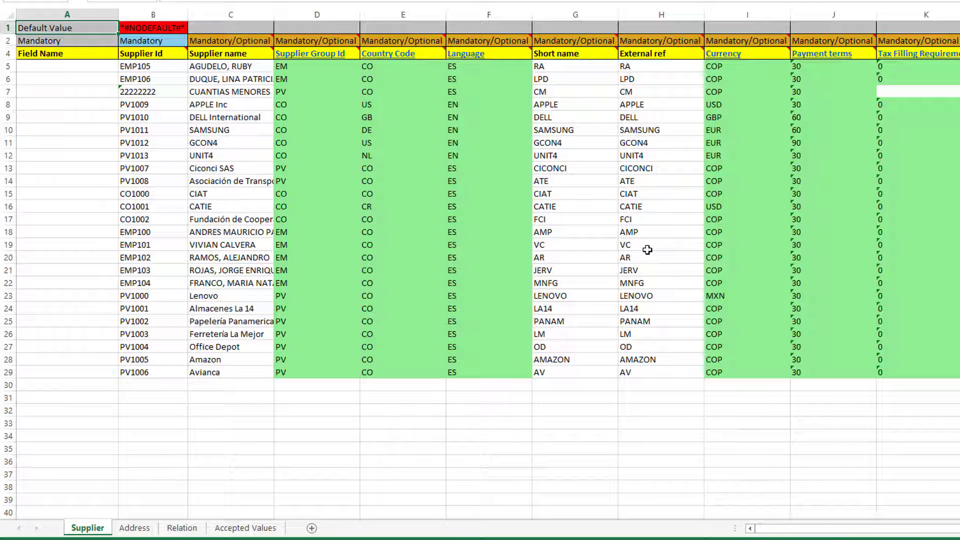
- Set the Status to C for the three suppliers in cells M15 to M17
left_click(881, 259)
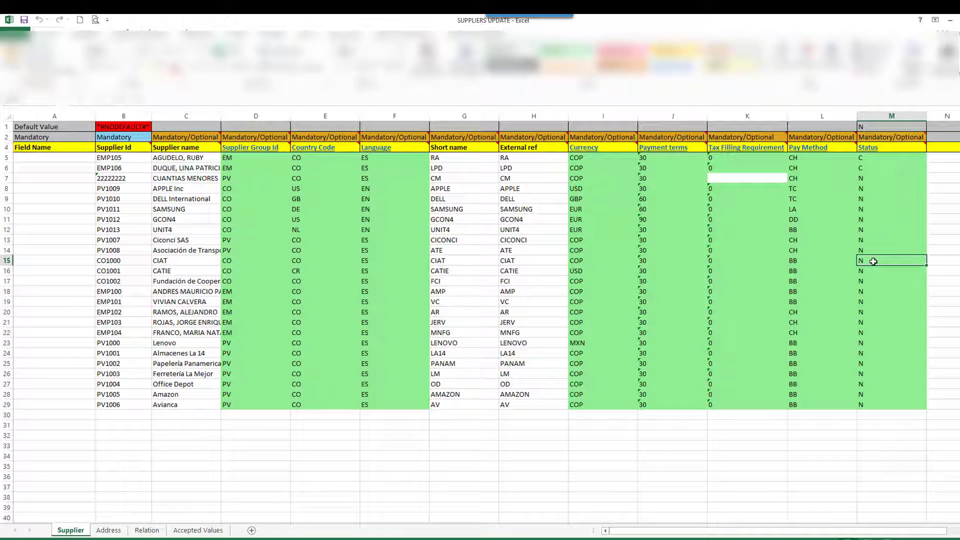
type("C")
key("Return")
type("C")
- Delete supplier rows 5 to 14, plus the remaining rows 8 to 19 below the three edited suppliers
left_click(18, 176)
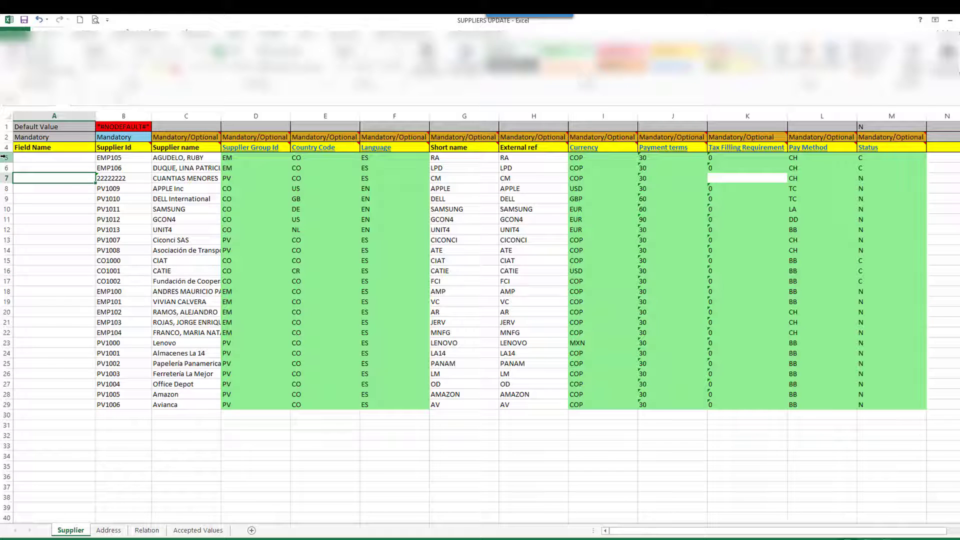
left_click_drag(7, 157, 3, 253)
left_click(807, 51)
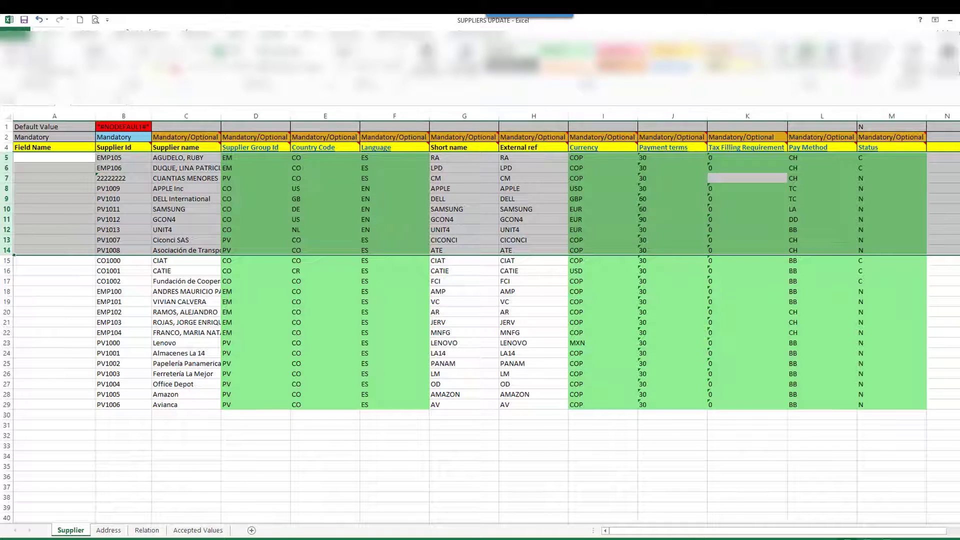
left_click_drag(6, 189, 6, 301)
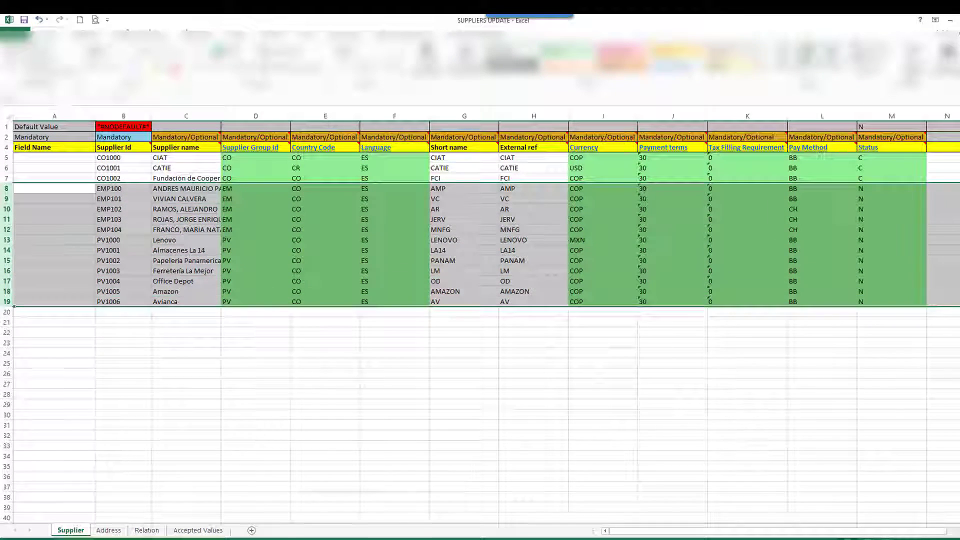
left_click(807, 51)
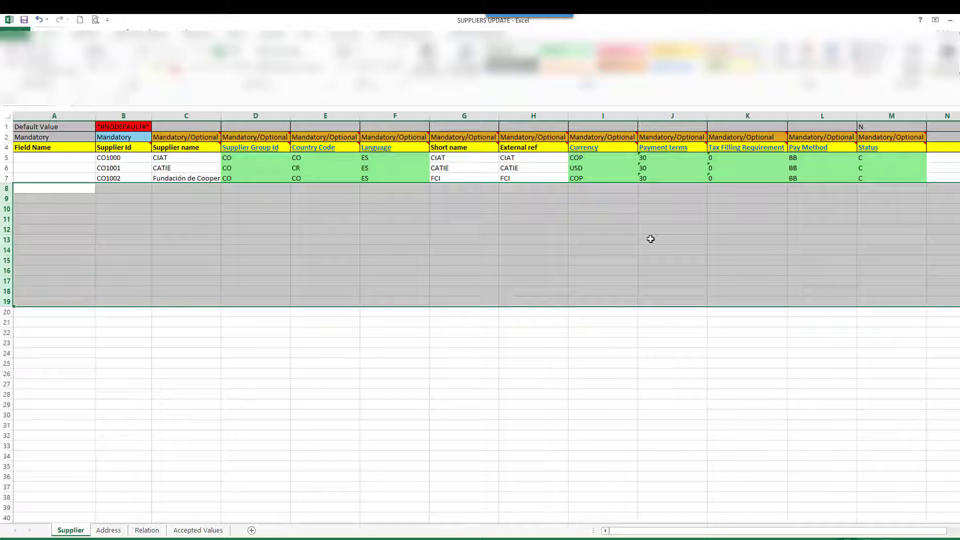
- Delete columns C to L, from Supplier name through Pay Method, keeping only Supplier Id and Status
left_click(464, 208)
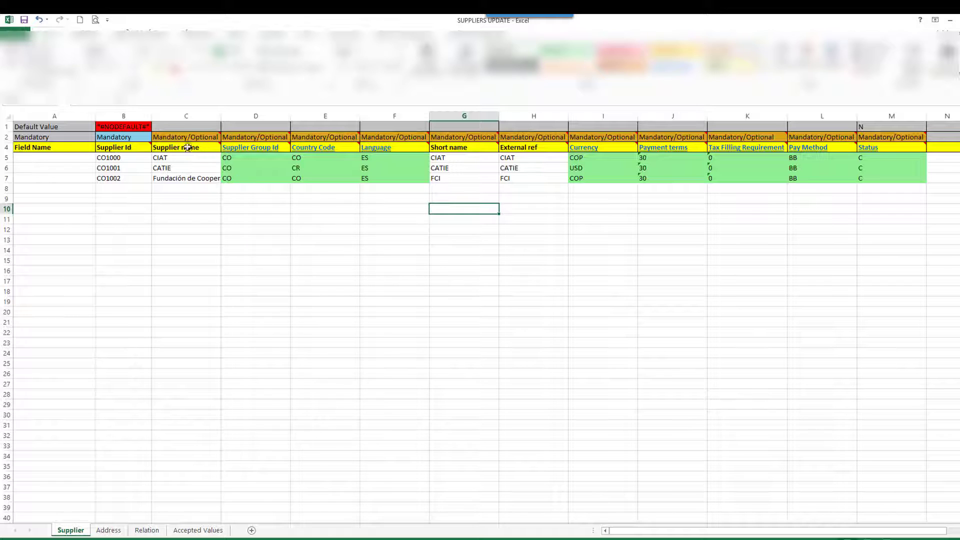
left_click_drag(187, 117, 825, 112)
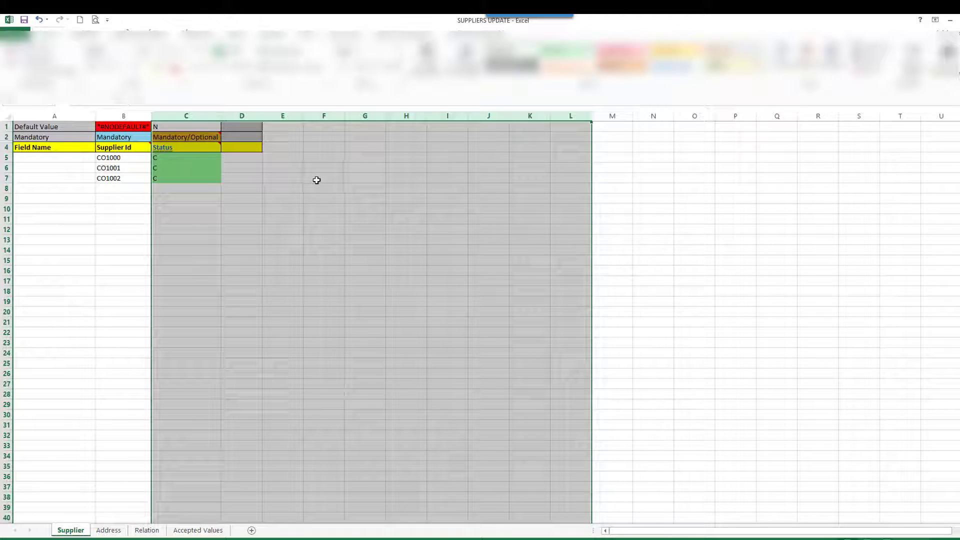
left_click(317, 178)
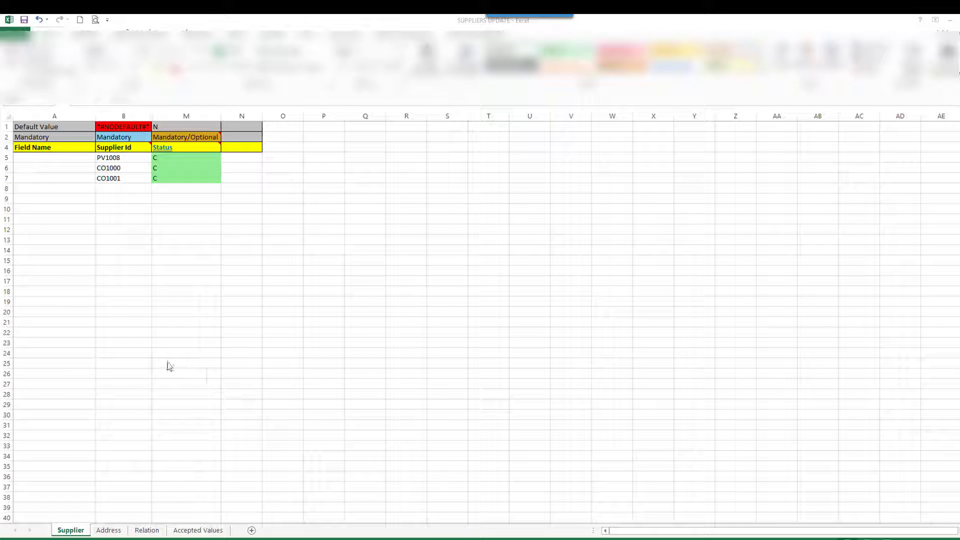
- Delete the Address and Relation sheets from the workbook and return to the Supplier sheet
left_click(116, 530)
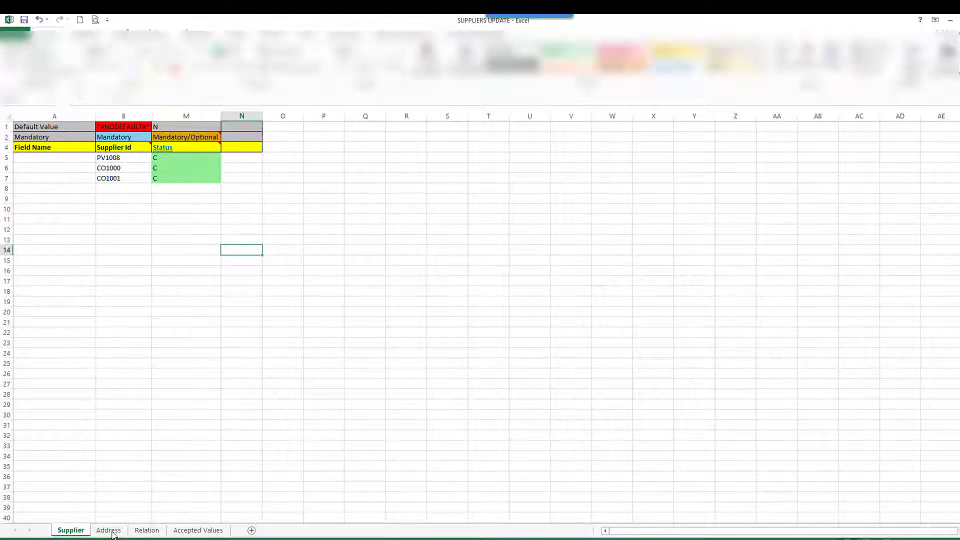
left_click(147, 531, "ctrl")
left_click(475, 315)
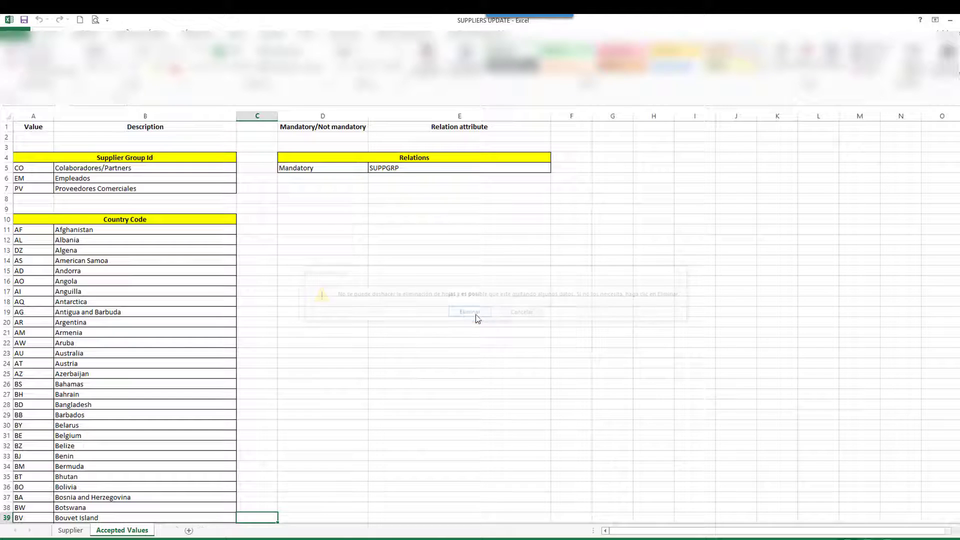
left_click(70, 530)
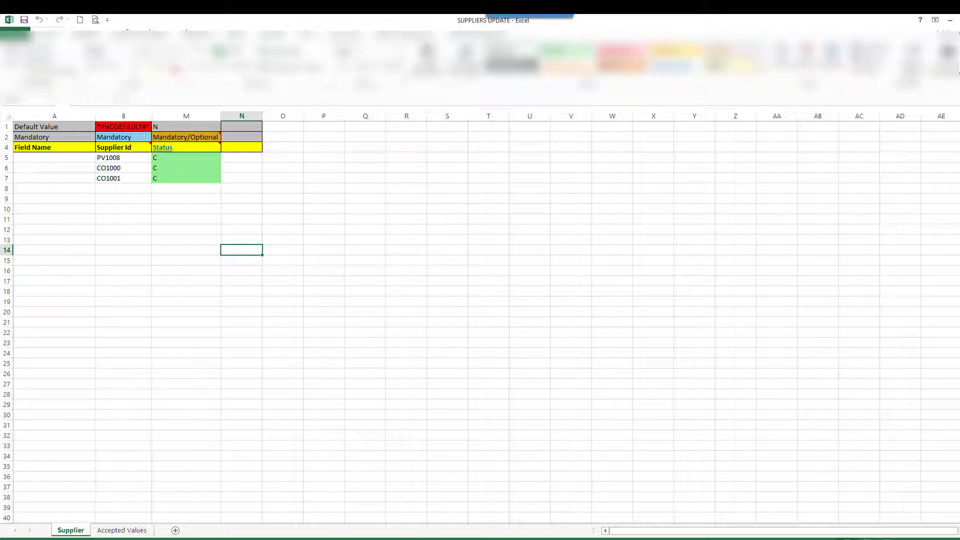
- Load the SUPPLIER UPDATE workbook with GCON4 MFL and run the Suppliers enquiry in Unit4 Business World
left_click(366, 533)
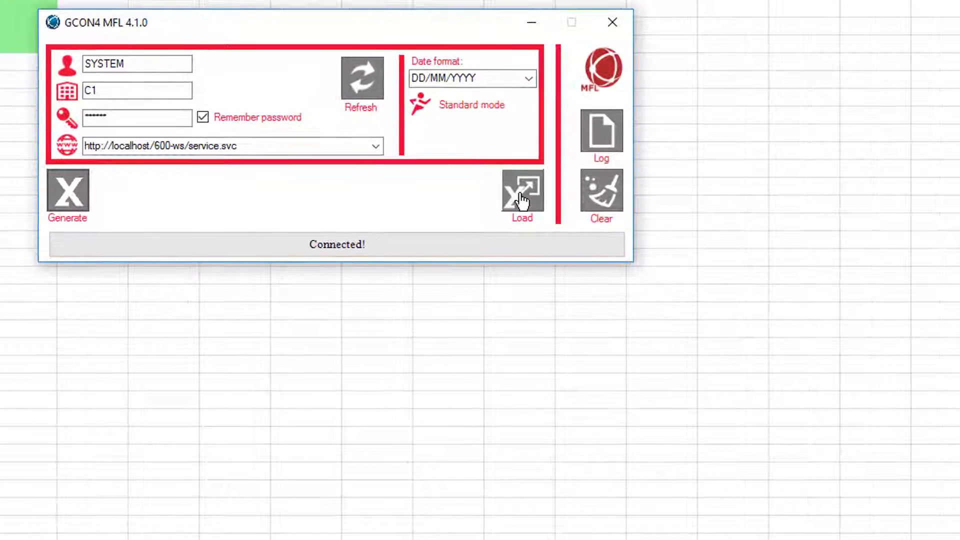
left_click(520, 200)
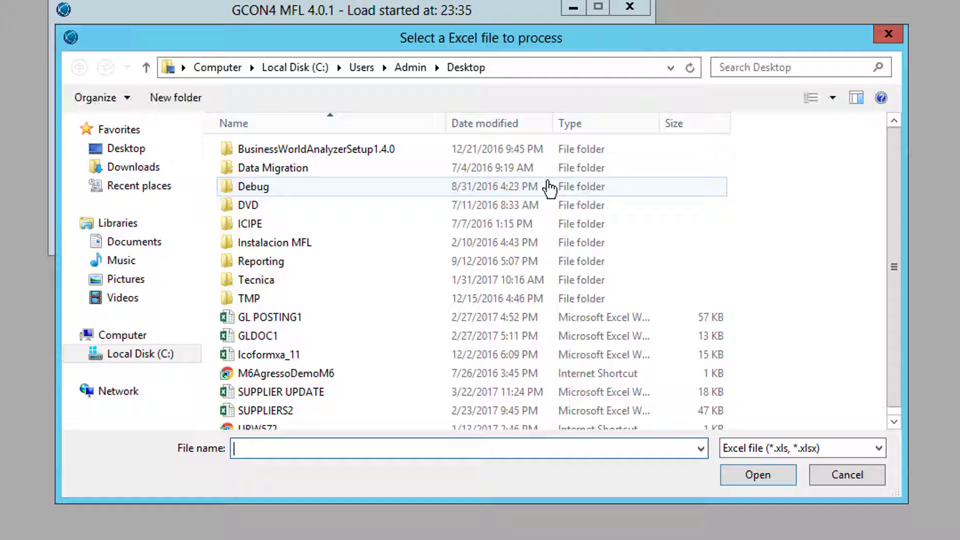
left_click(278, 392)
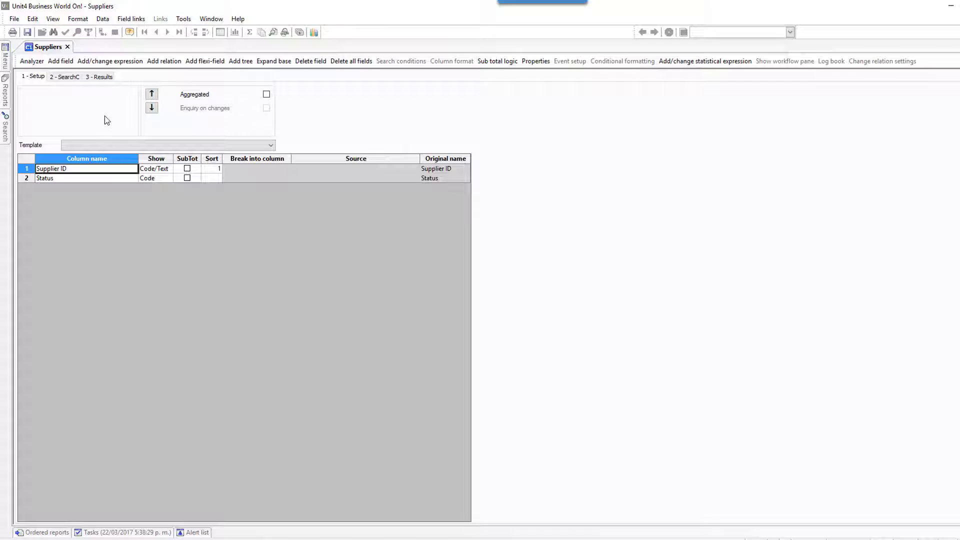
key("F7")
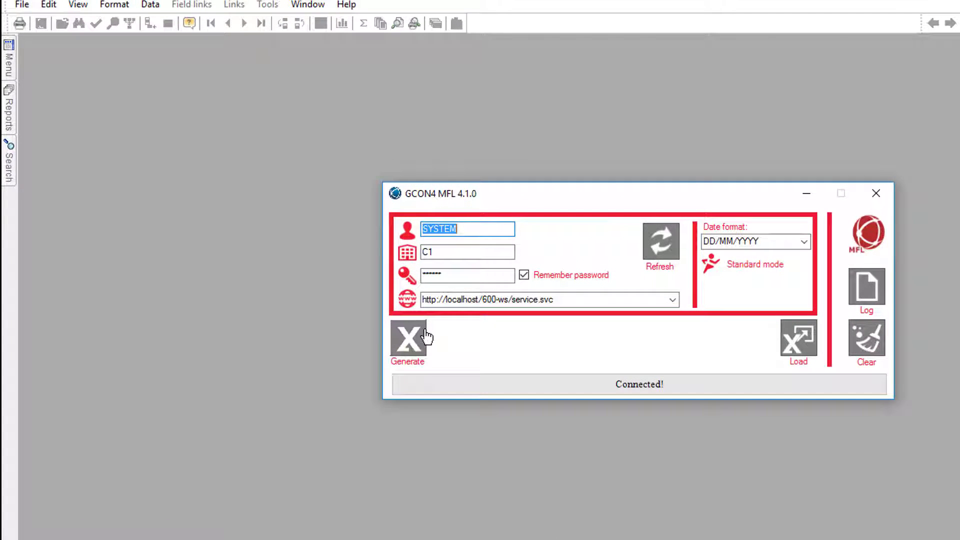
- Start a new Excel template in GCON4 MFL with User as the master file
left_click(414, 335)
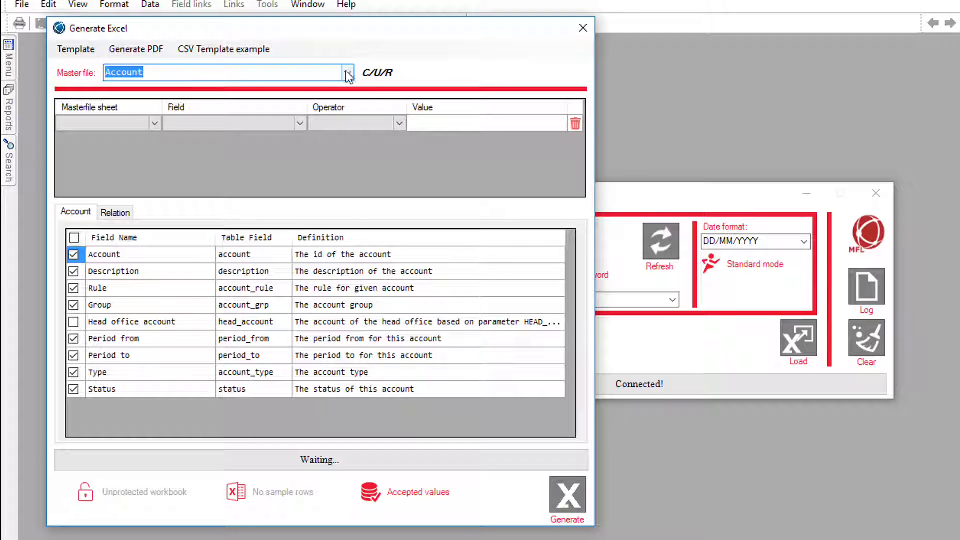
left_click(347, 73)
left_click_drag(351, 166, 349, 267)
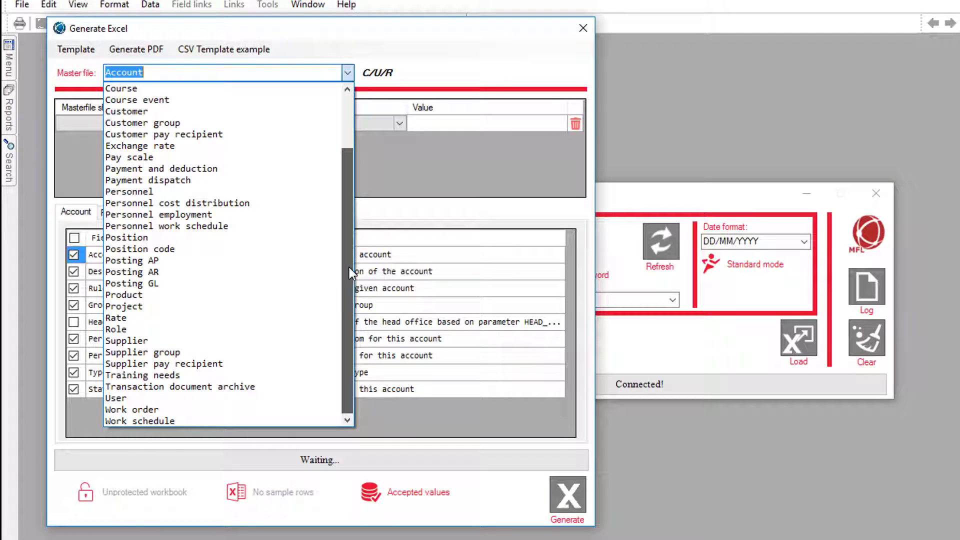
left_click(167, 399)
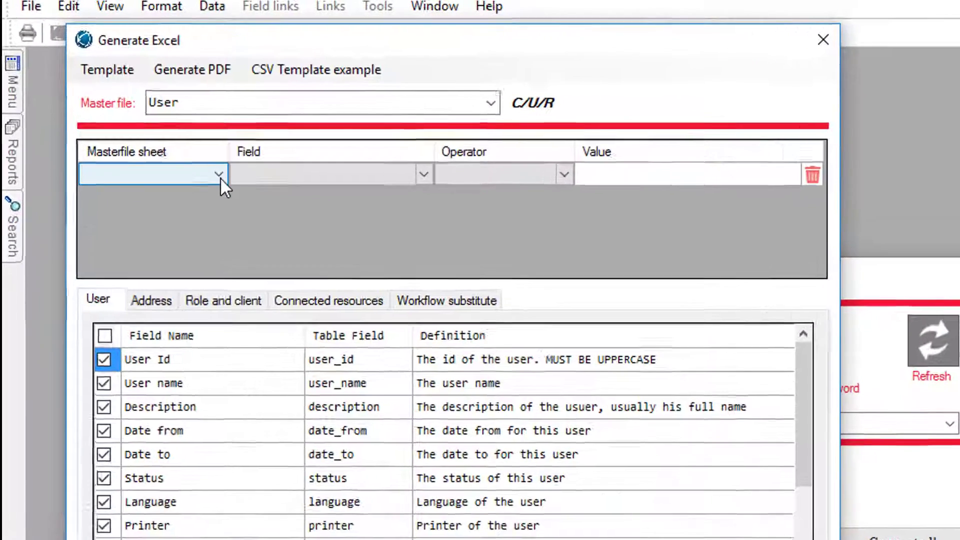
- Add a template filter on the User sheet where User Id is Like *
left_click(160, 129)
left_click(119, 144)
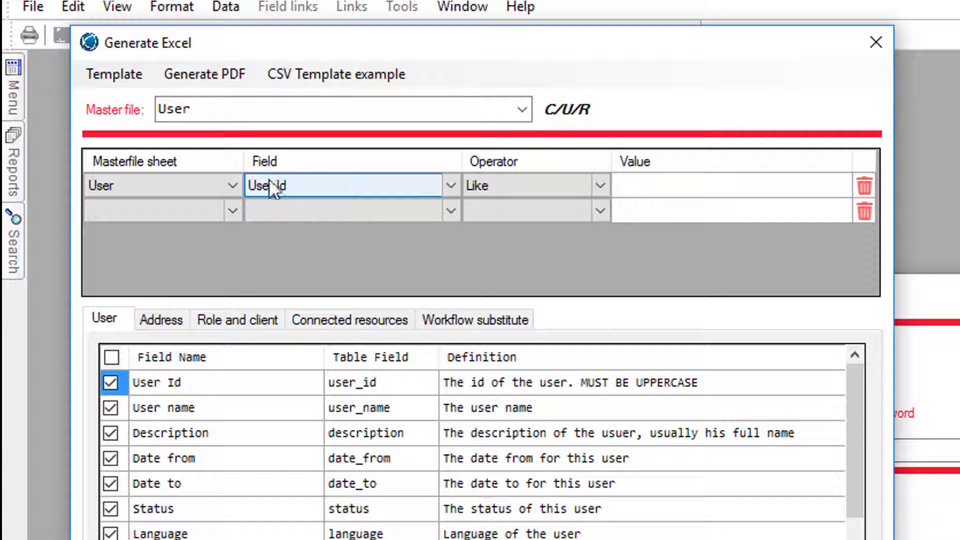
left_click(673, 183)
left_click(673, 190)
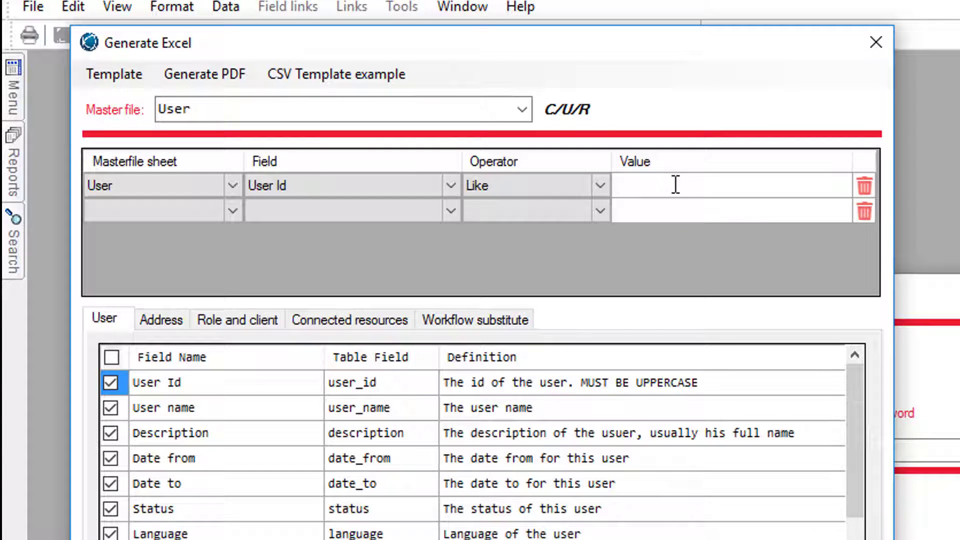
type("*")
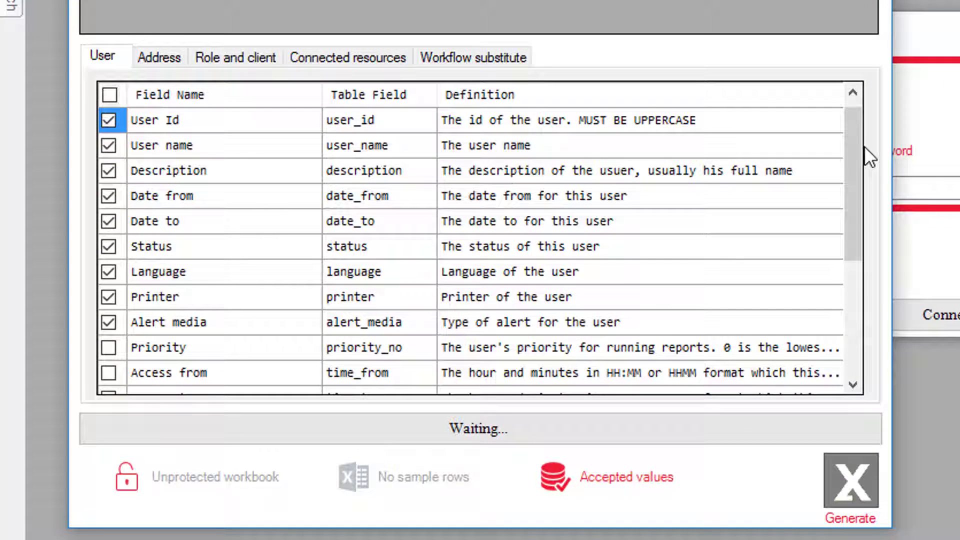
- Generate the User template as USERS UPDATE on the Desktop and open the resulting workbook in Excel
left_click_drag(863, 148, 869, 294)
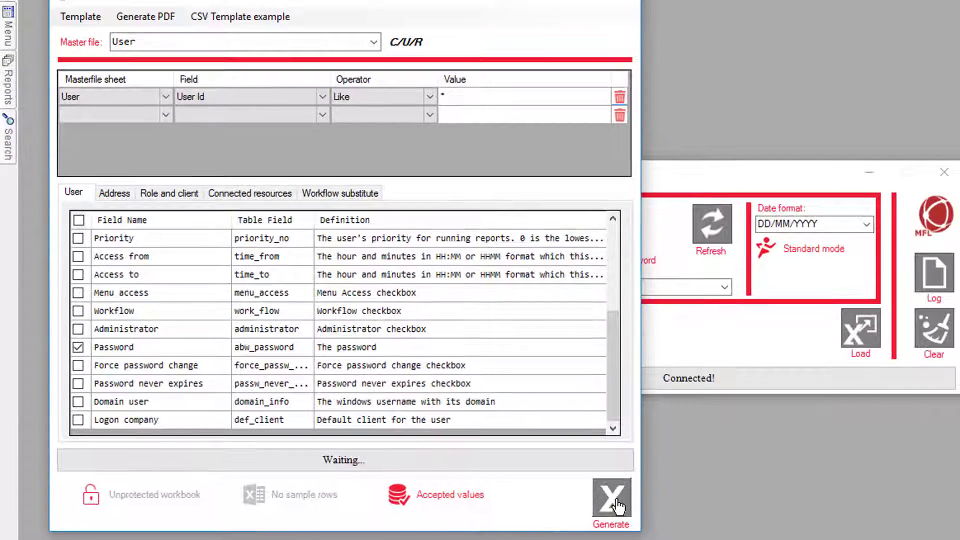
left_click(618, 506)
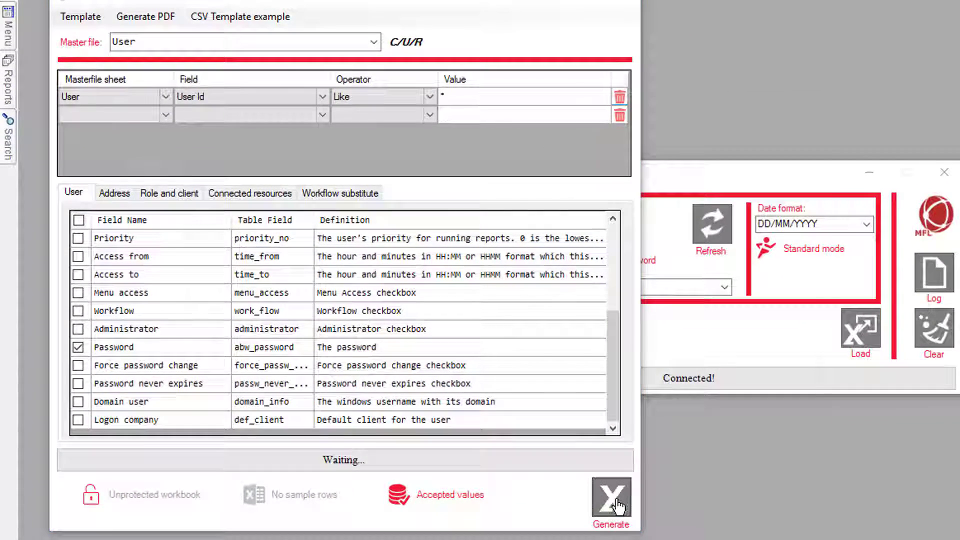
type("US")
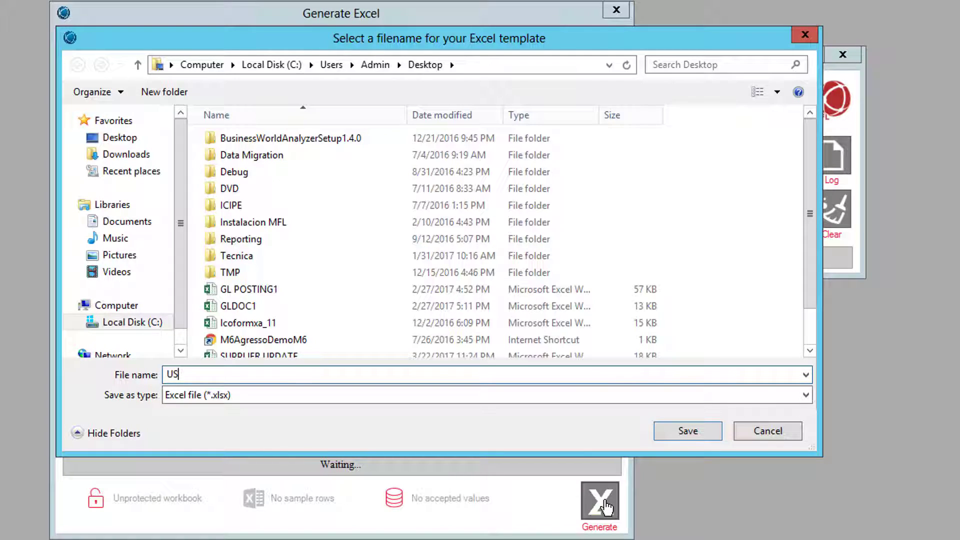
type("ERS UPDATE")
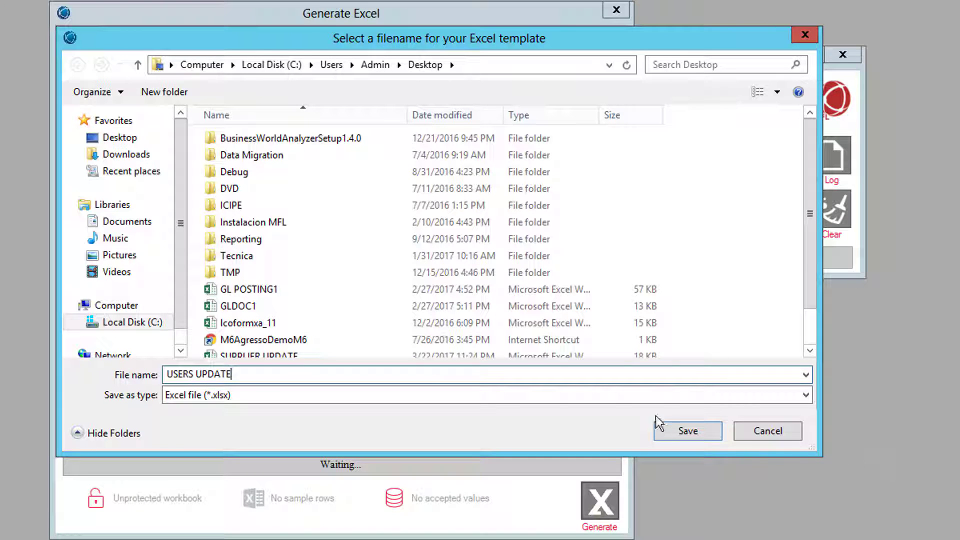
left_click(678, 432)
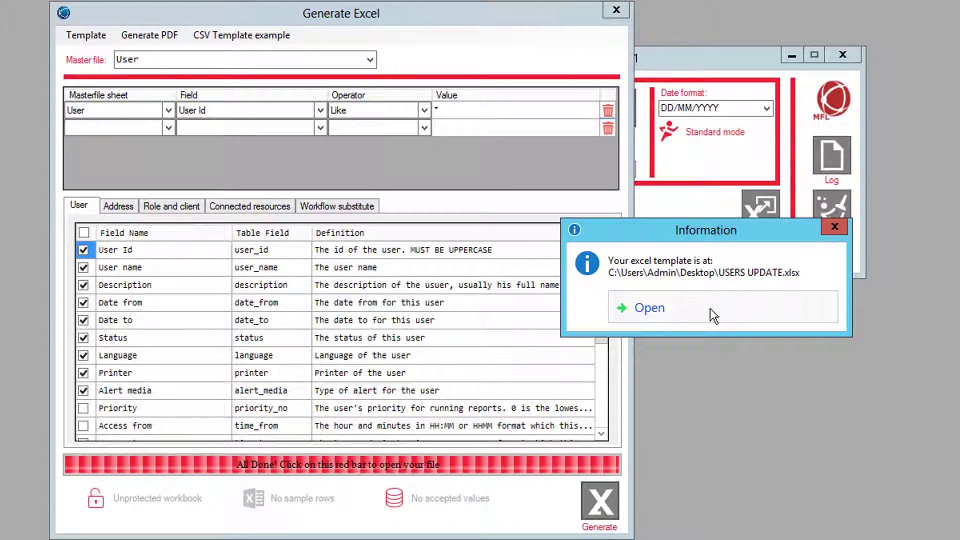
left_click(710, 308)
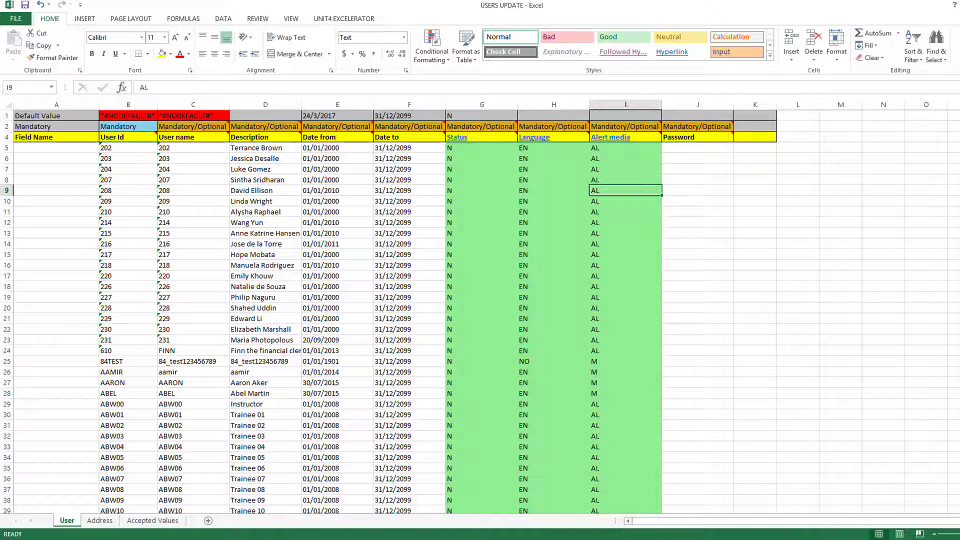
- Delete columns C to I, from User name through Alert media, keeping only User Id and Password
left_click_drag(193, 104, 627, 106)
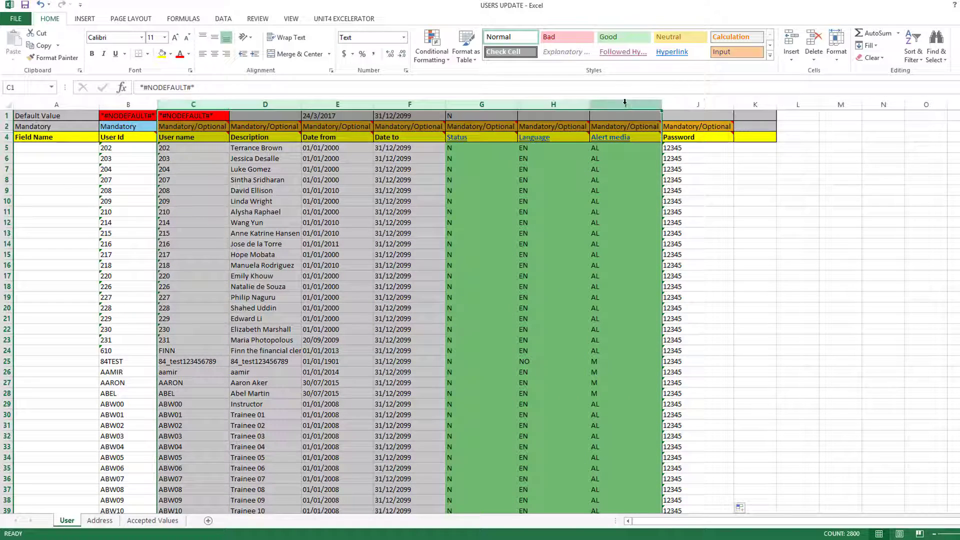
right_click(626, 106)
left_click(651, 191)
left_click(193, 308)
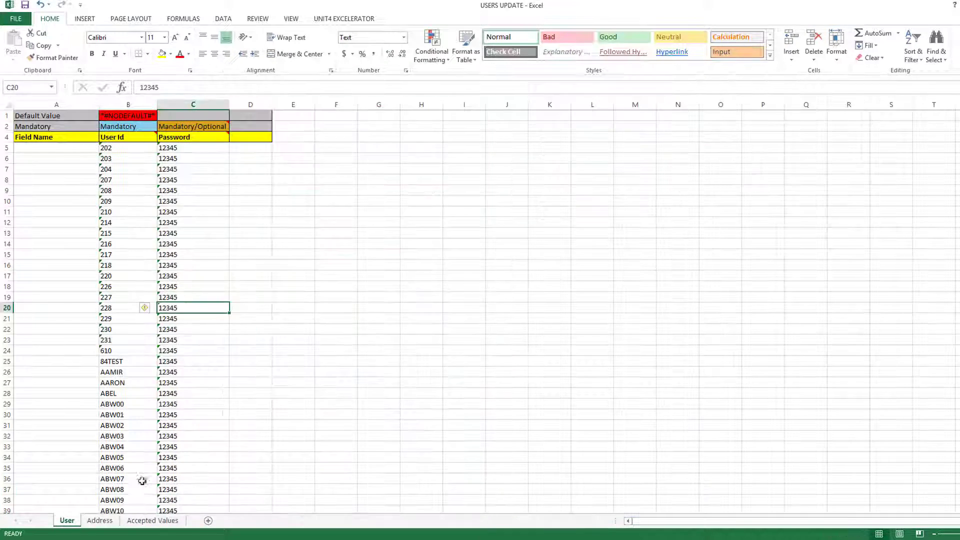
- Delete the Address sheet from the workbook and return to the User sheet
left_click(103, 520)
right_click(103, 520)
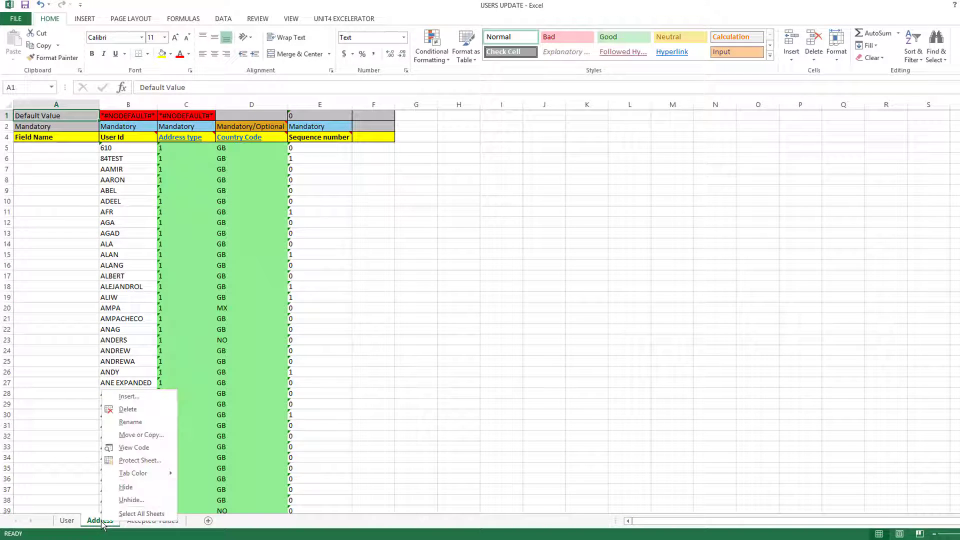
left_click(142, 410)
left_click(445, 309)
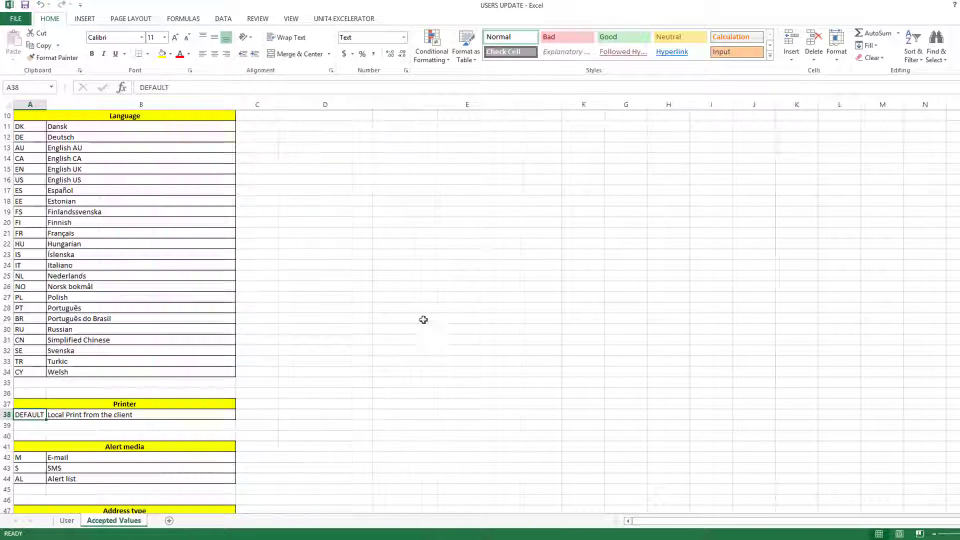
left_click(66, 520)
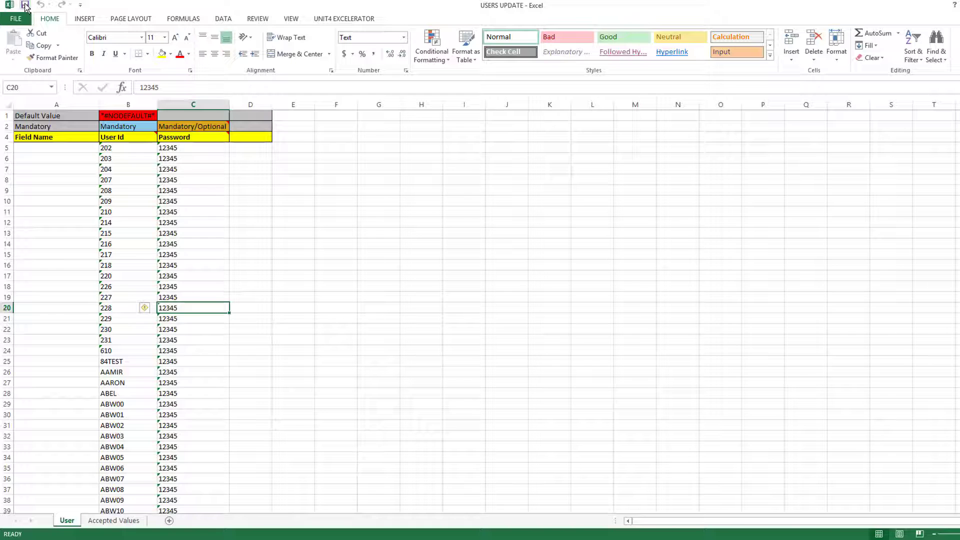
- Switch to GCON4 MFL and load the USERS UPDATE workbook from the Desktop
left_click(311, 539)
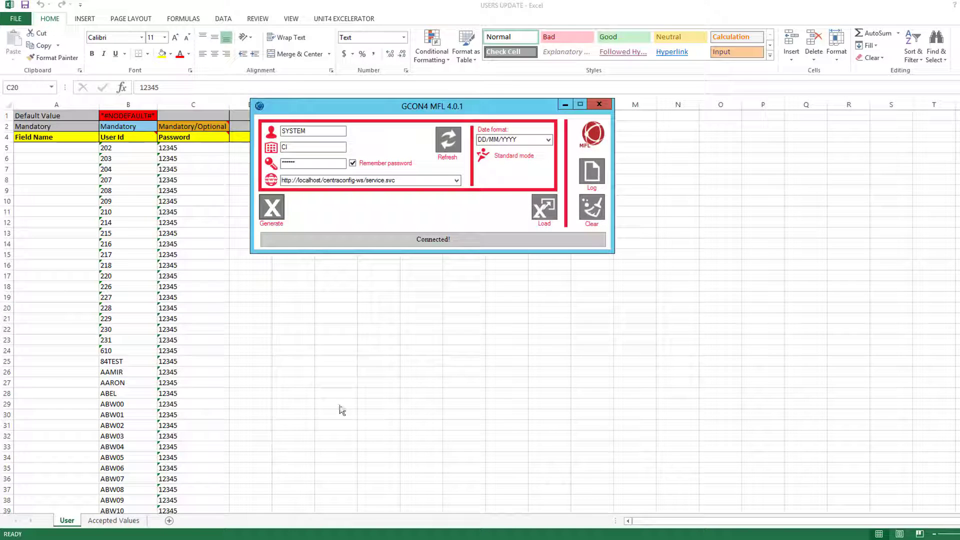
left_click(551, 203)
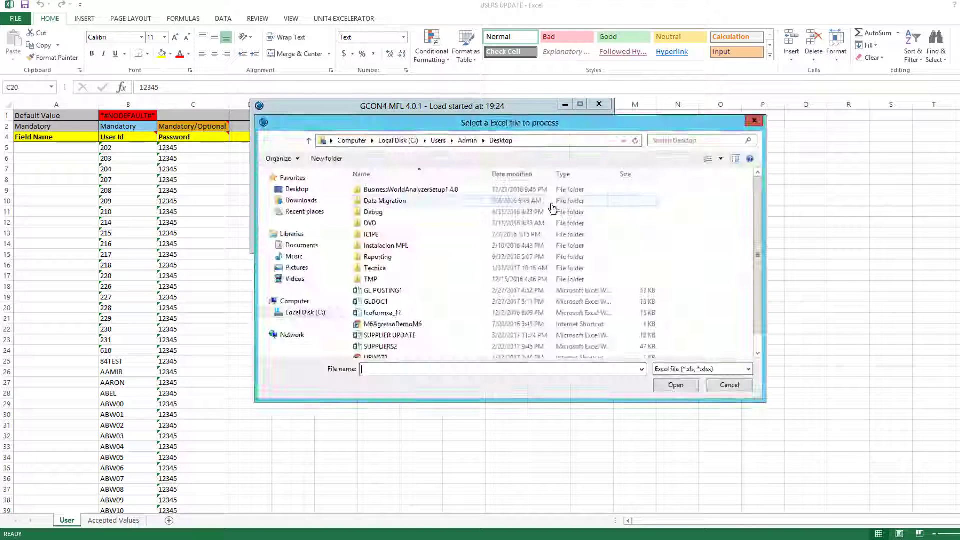
scroll(758, 262, "down", 1)
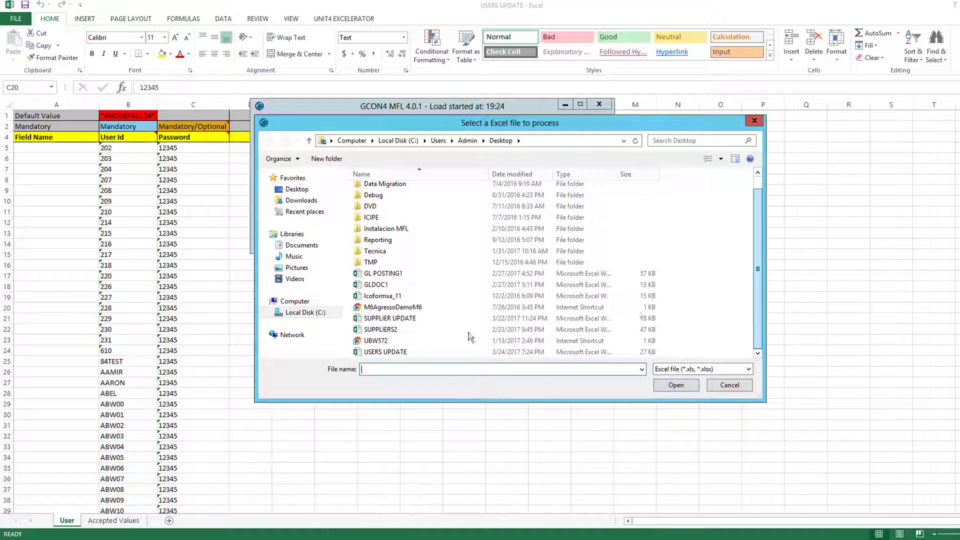
left_click(387, 353)
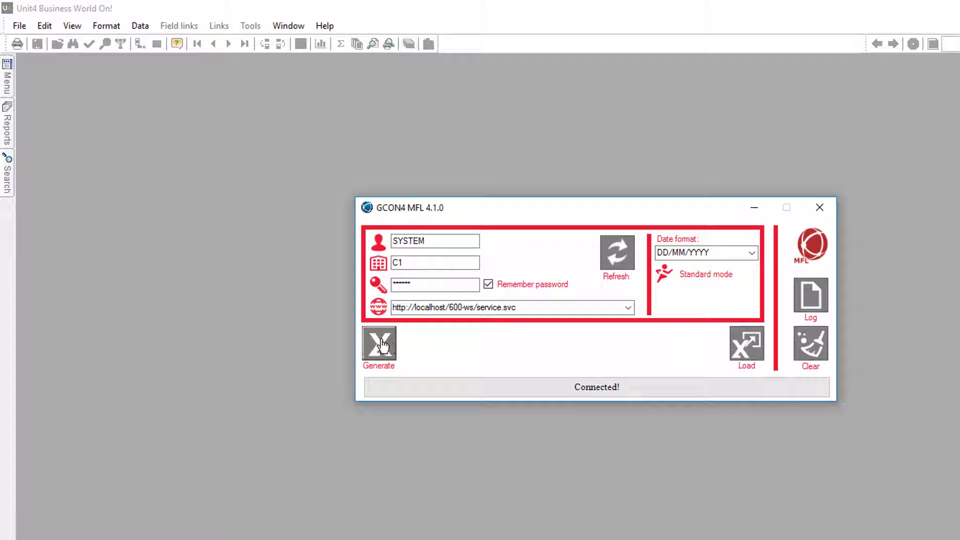
- Start a new Excel template with Project as the master file
left_click(381, 344)
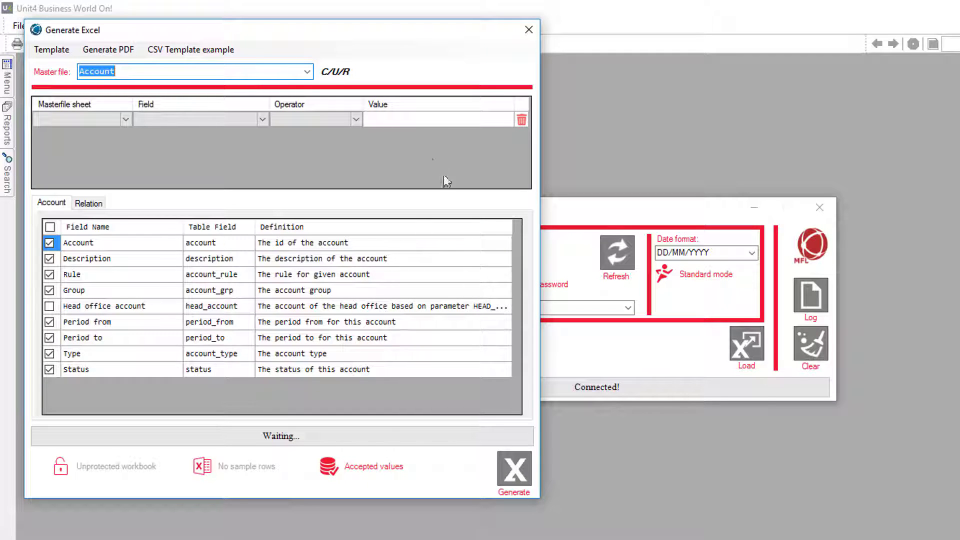
left_click(308, 73)
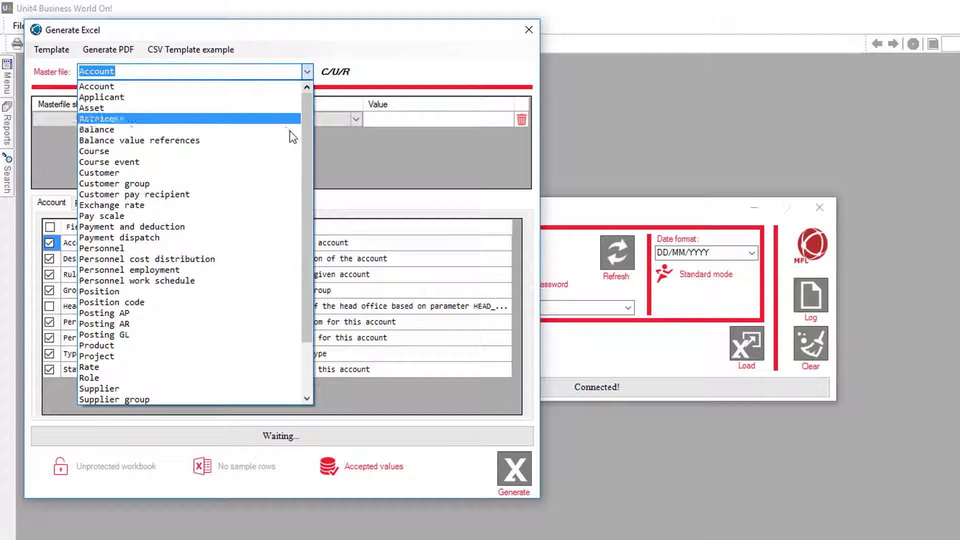
left_click(205, 362)
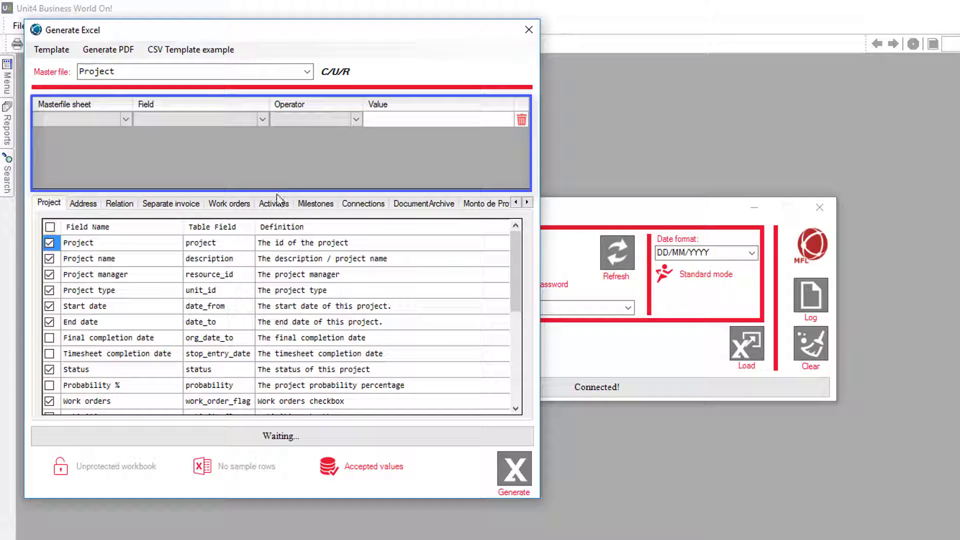
- Filter the Project sheet where Project is Like * and generate the Excel template
left_click(118, 125)
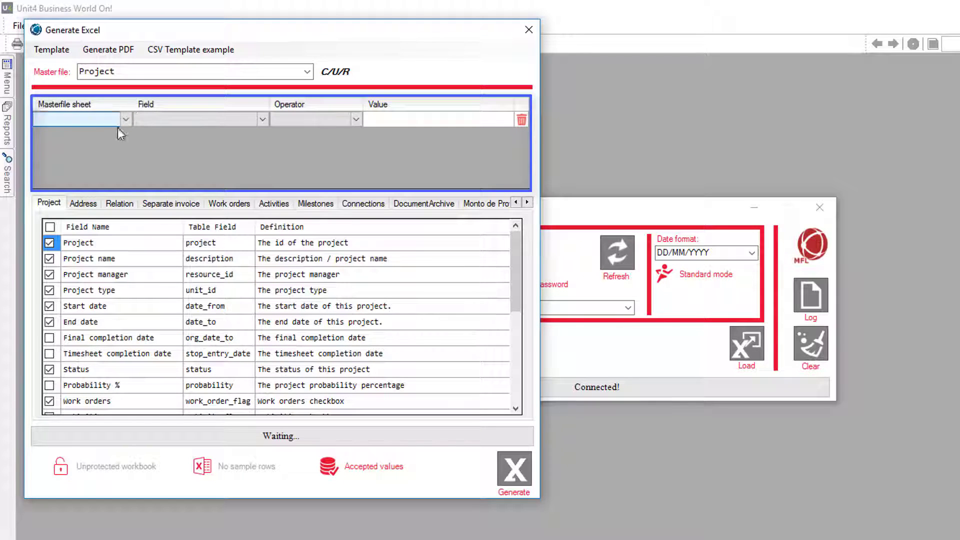
left_click(126, 121)
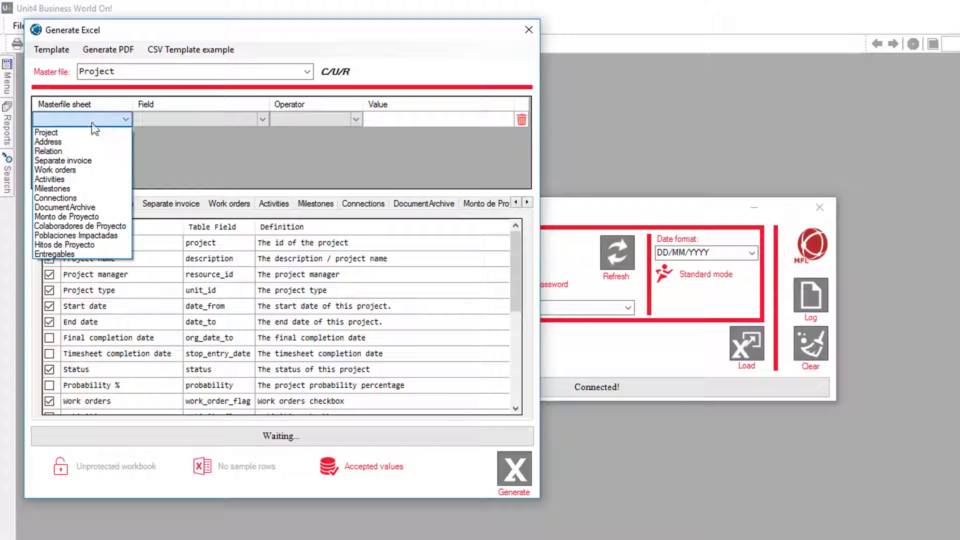
left_click(67, 130)
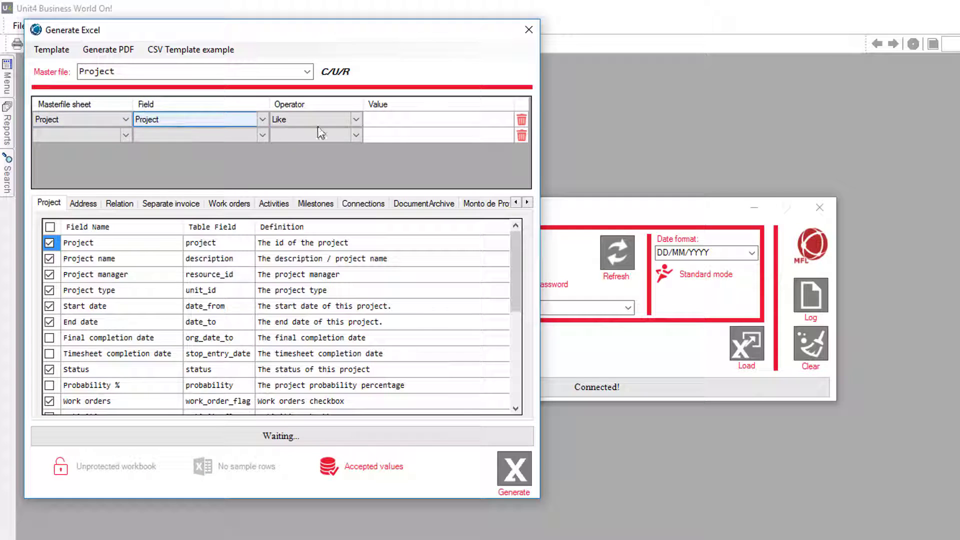
left_click(393, 120)
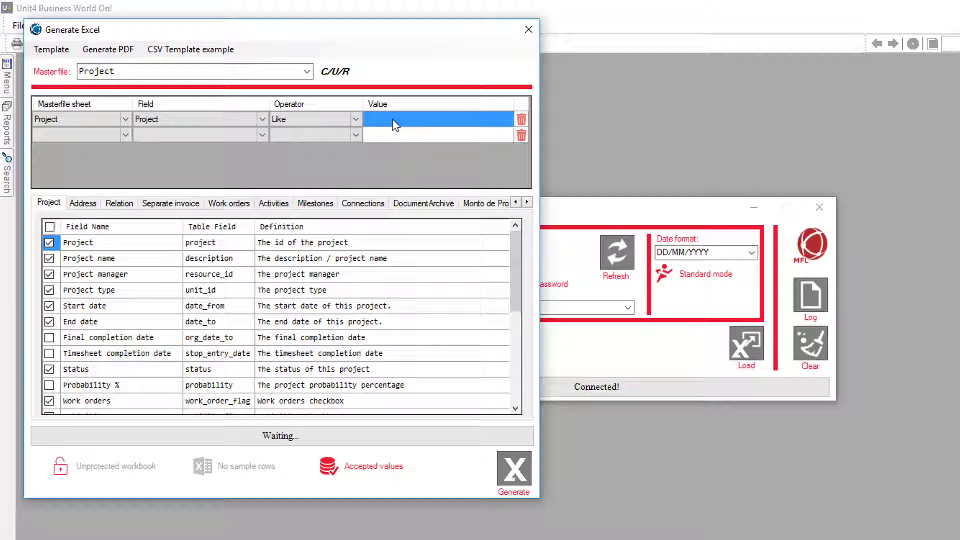
type("*")
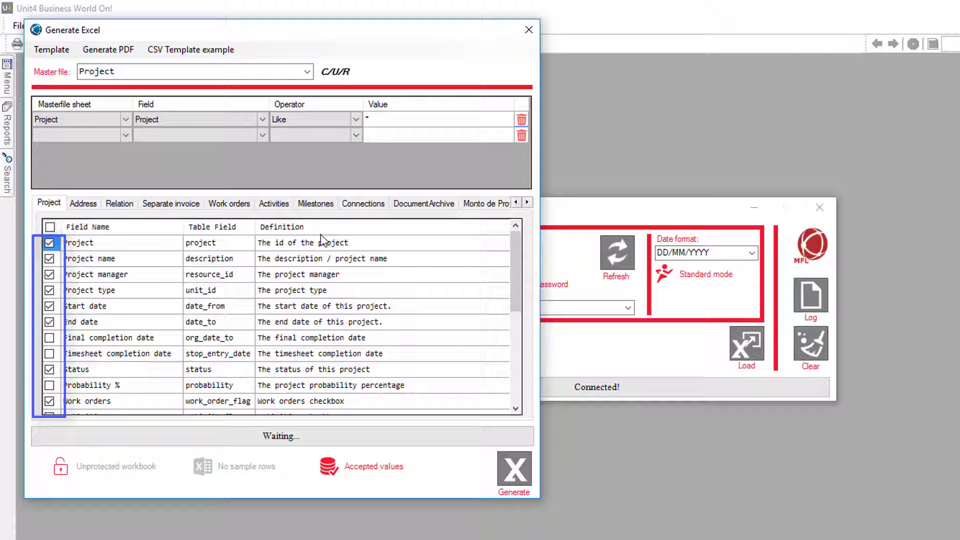
left_click(513, 472)
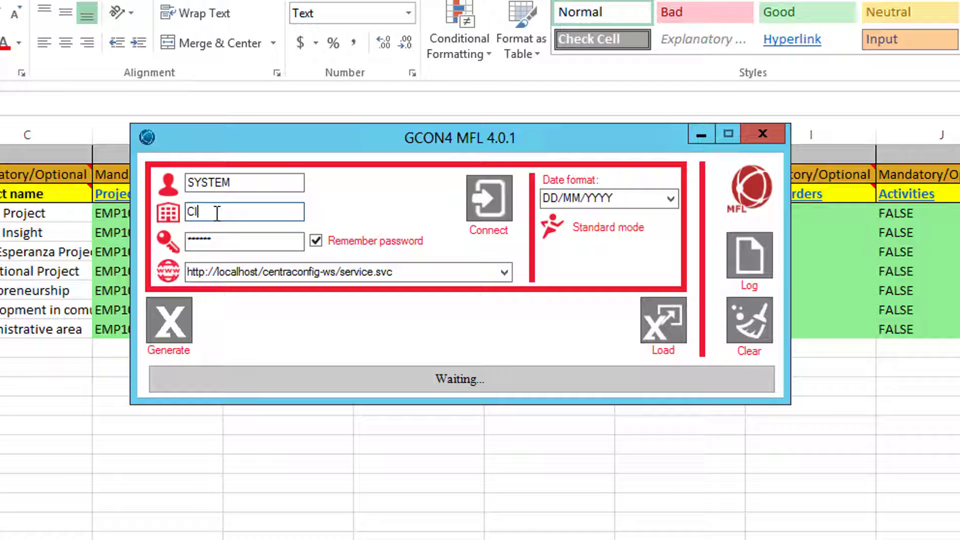
- Connect GCON4 MFL to company EN and load the PROJECTS TRANSFER workbook from the Desktop
key("BackSpace")
key("BackSpace")
type("EN")
left_click(491, 200)
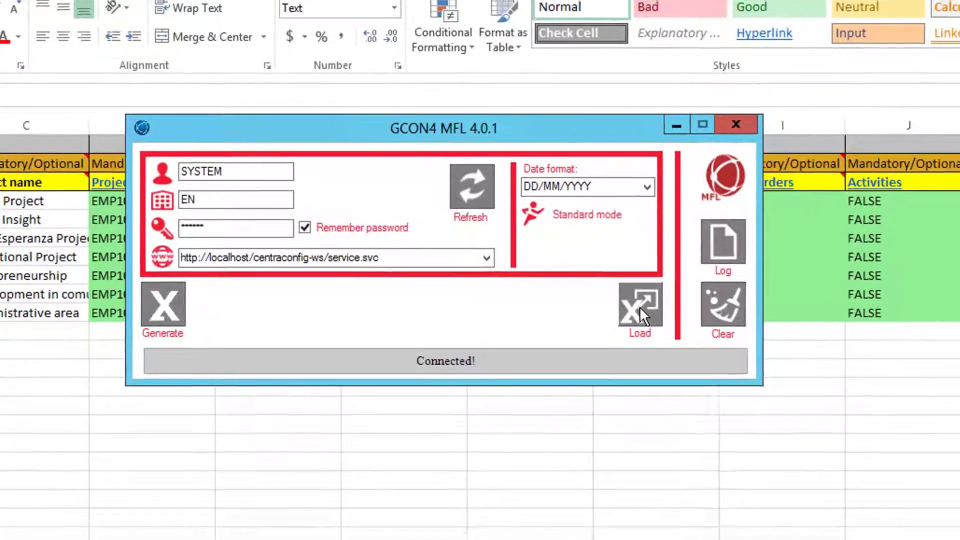
left_click(664, 320)
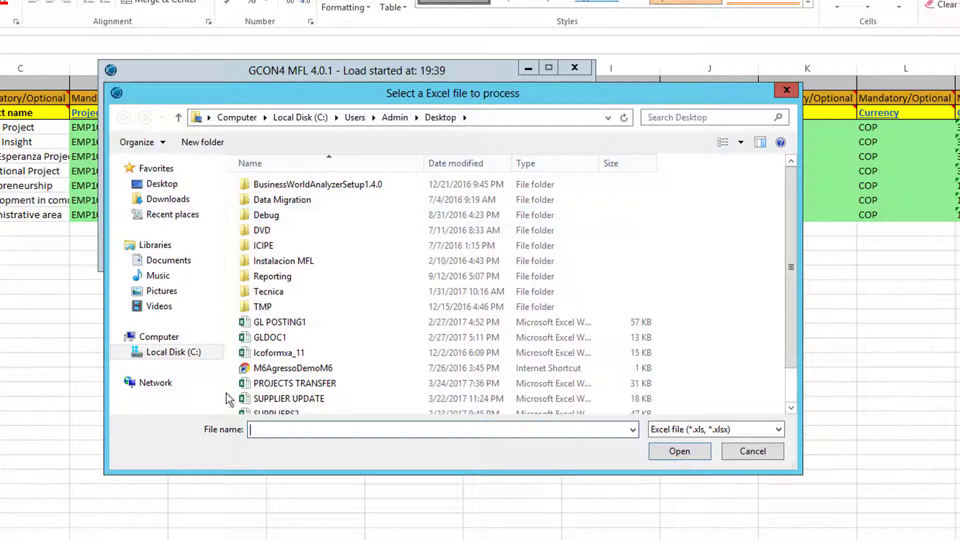
double_click(276, 384)
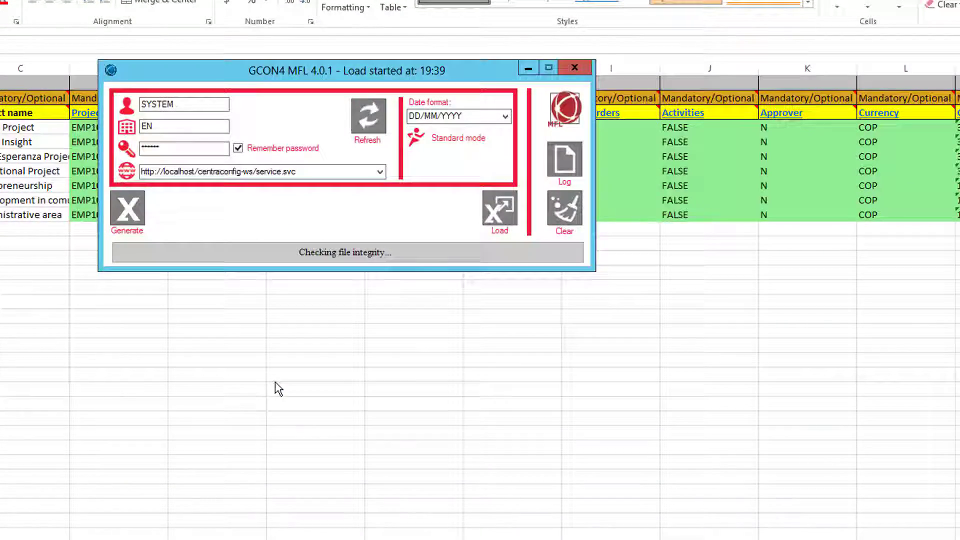